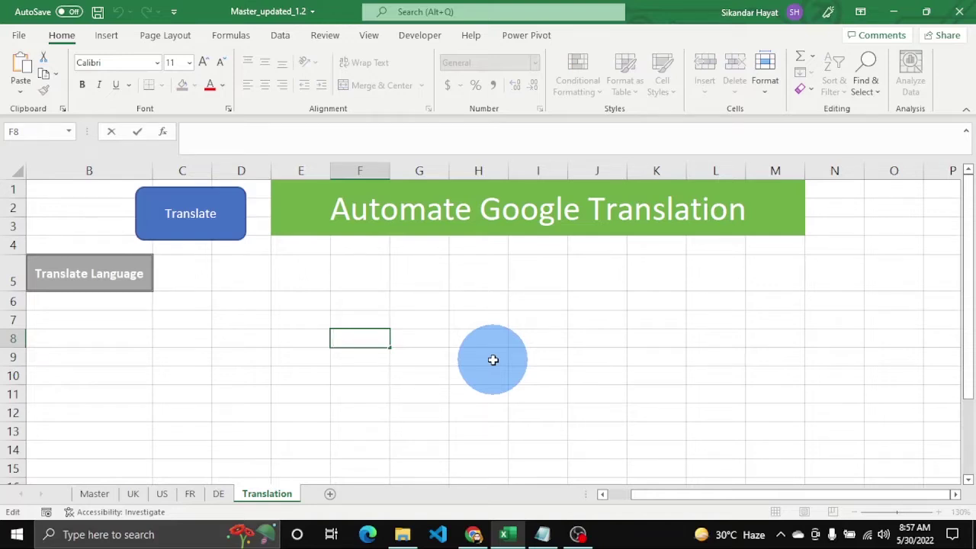
# Enter the sentence 'welcome to hayat skills' in cell F8
pyautogui.click(475, 359)
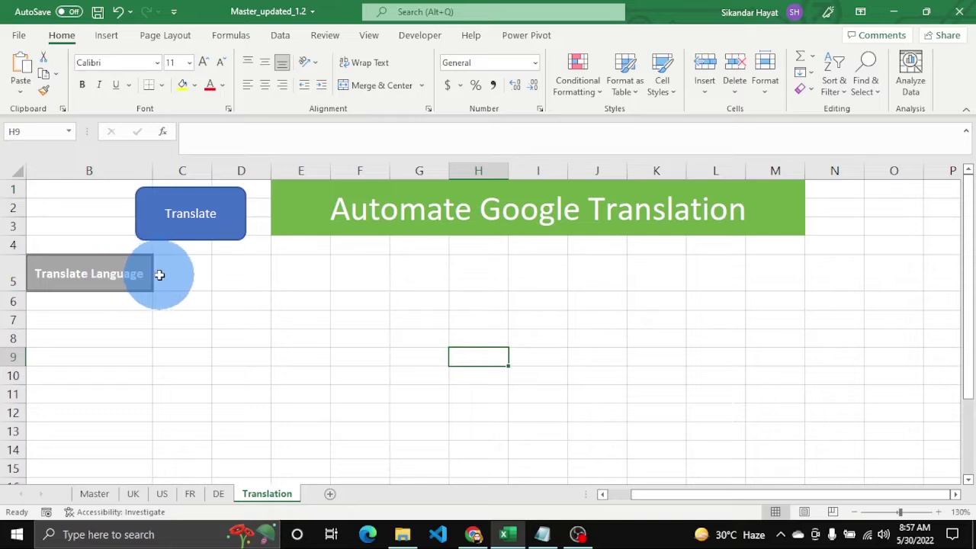
pyautogui.click(355, 342)
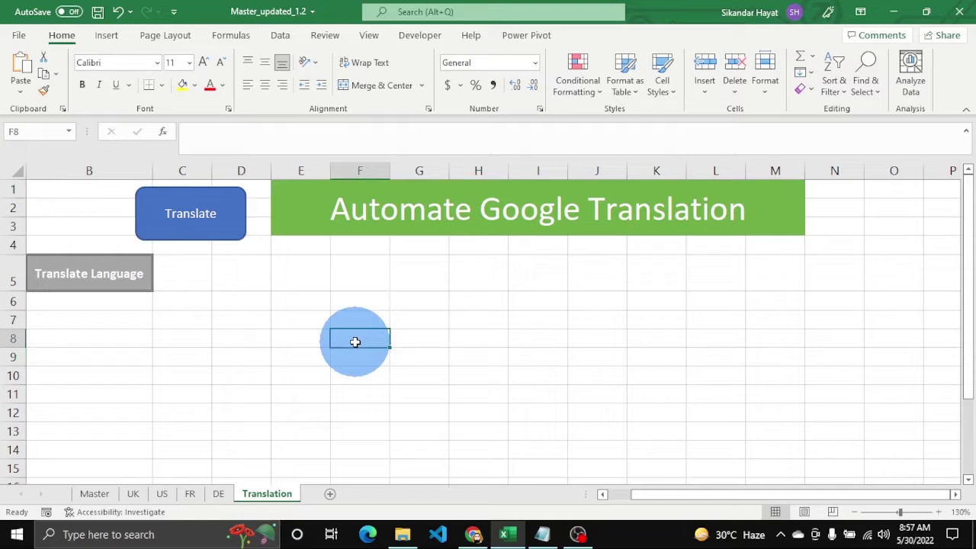
pyautogui.write('we')
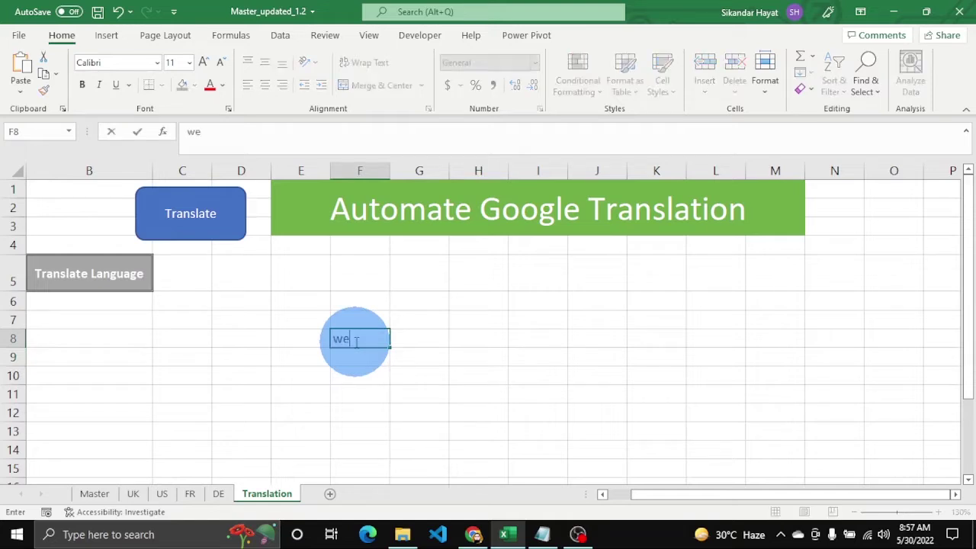
pyautogui.write('lcome to ')
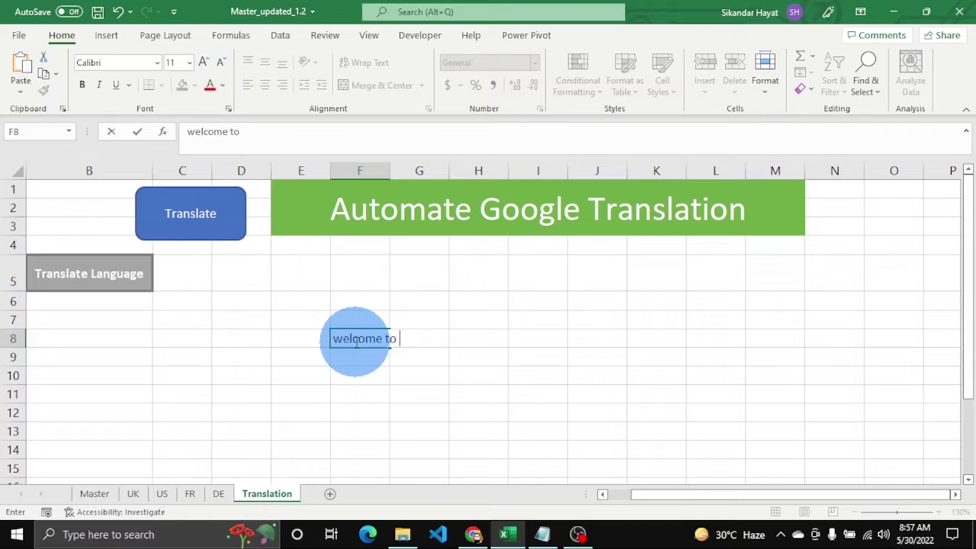
pyautogui.write('hayat skills')
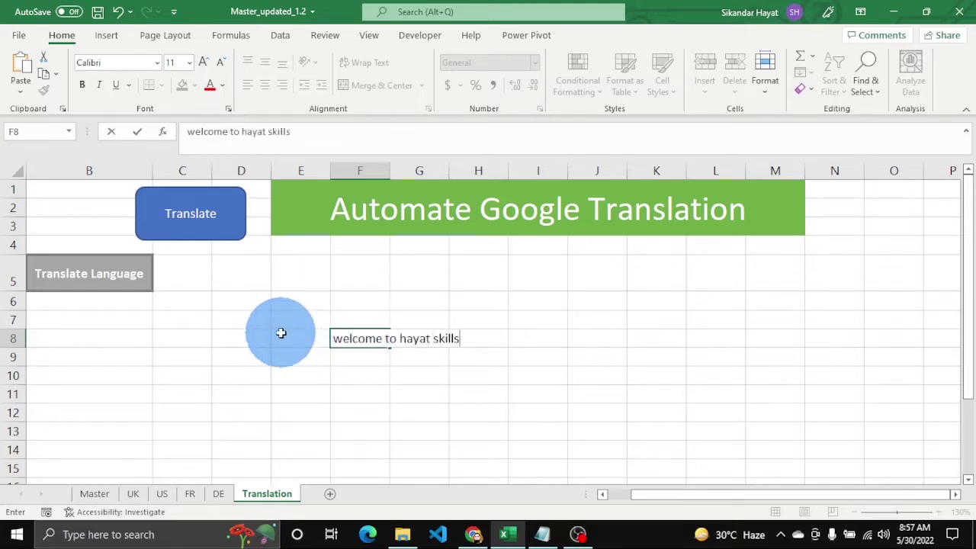
pyautogui.click(281, 334)
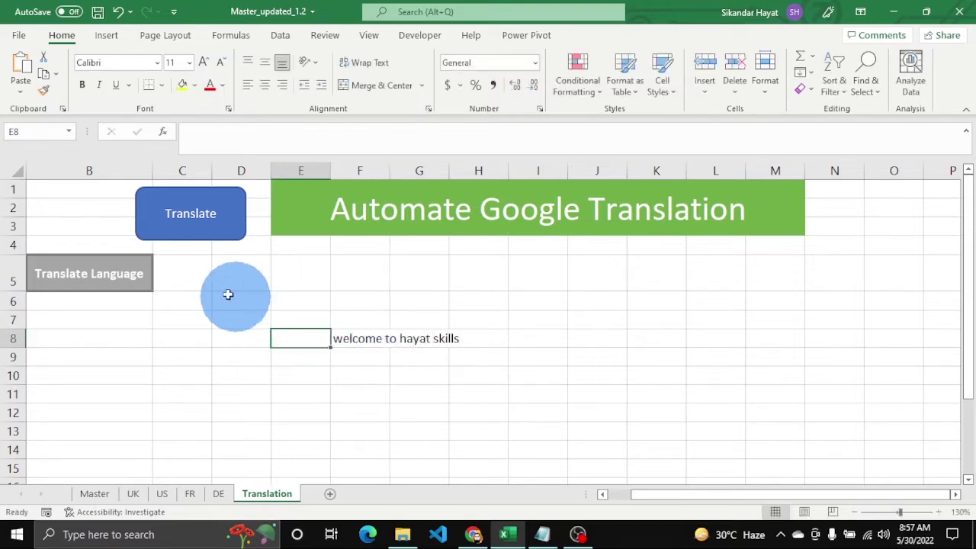
# Enter the language code 'ur' in C5, then reselect the sentence in F8
pyautogui.click(182, 279)
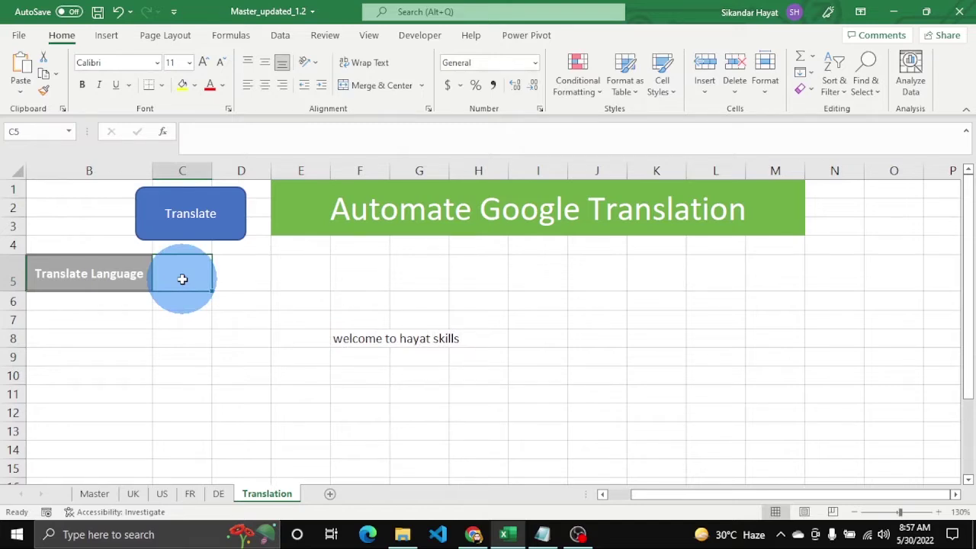
pyautogui.click(361, 338)
pyautogui.click(203, 271)
pyautogui.write('u')
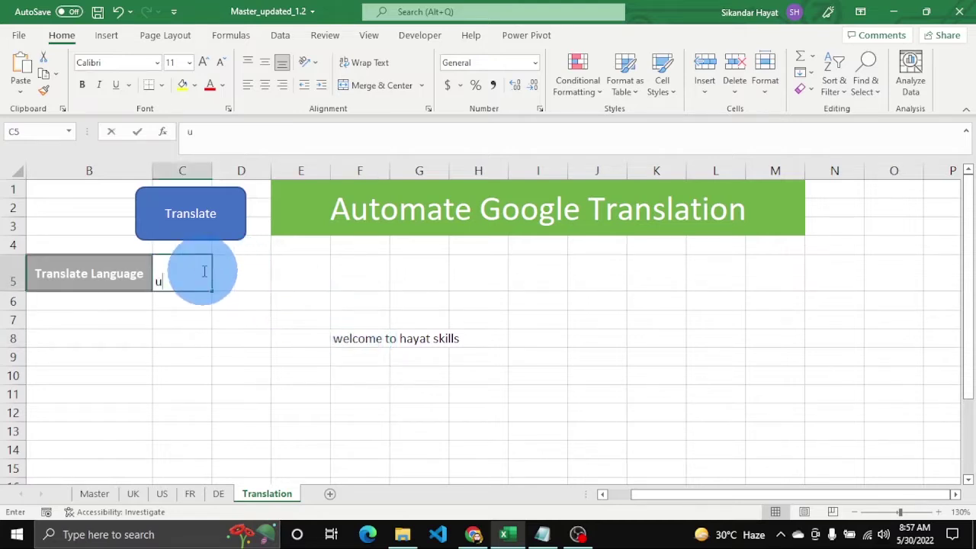
pyautogui.write('r')
pyautogui.click(220, 314)
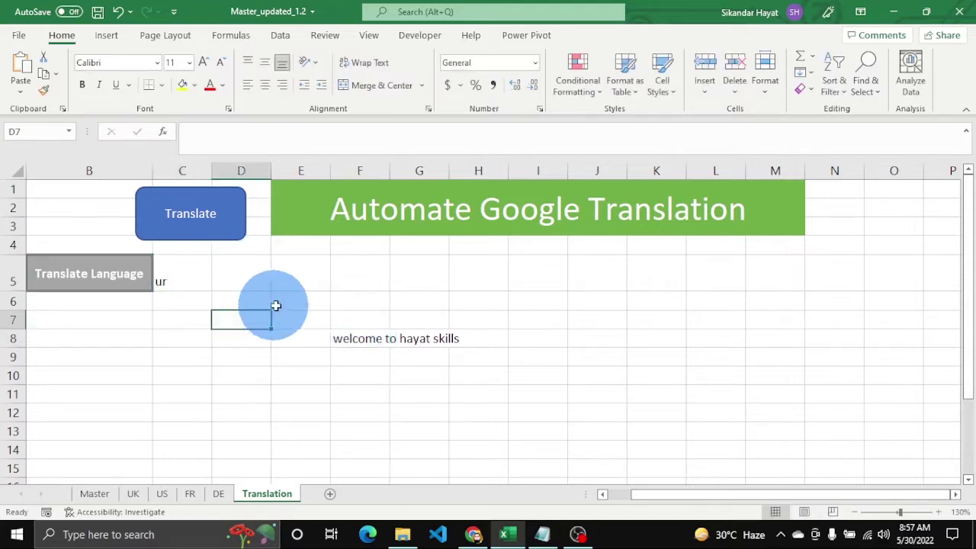
pyautogui.click(358, 338)
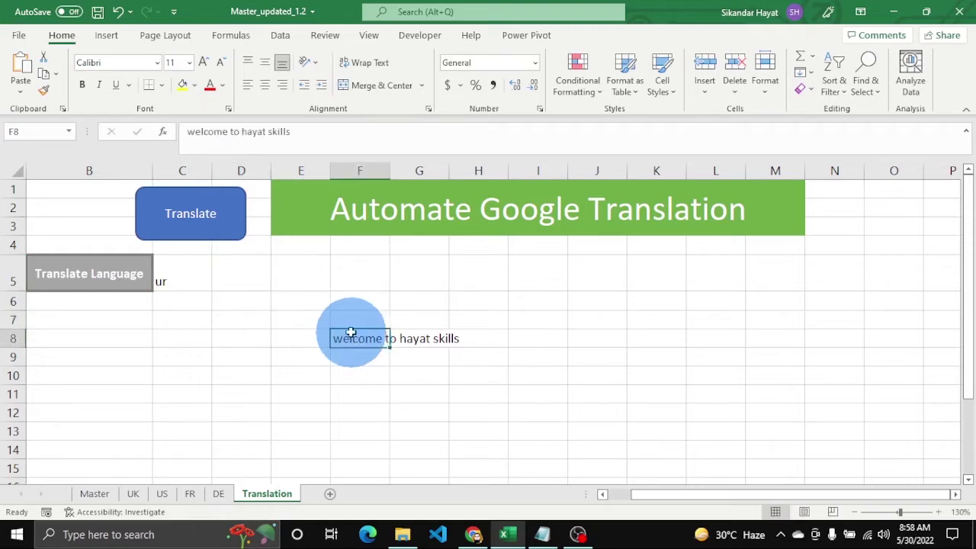
# Run the Translate macro on F8 and check the Urdu text that replaces it
pyautogui.click(215, 225)
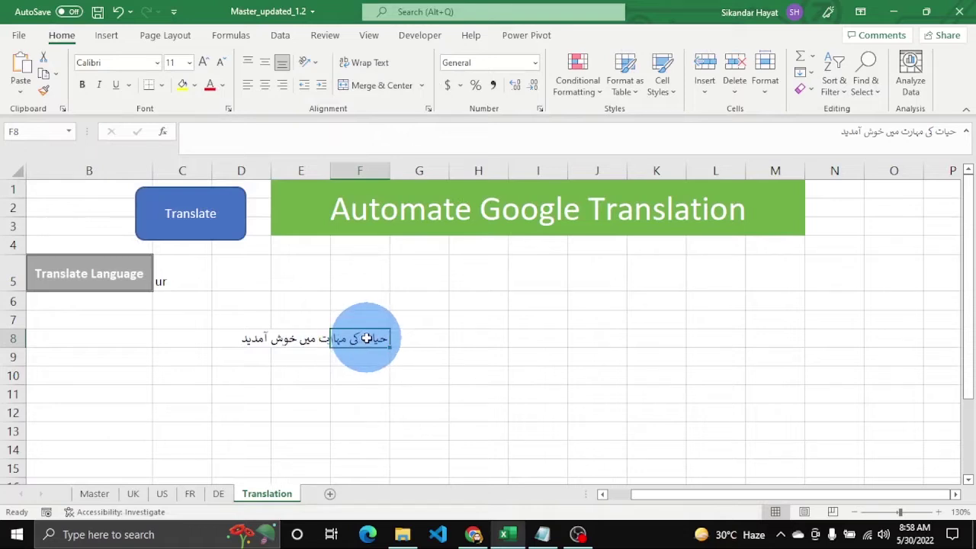
pyautogui.click(364, 318)
pyautogui.click(364, 338)
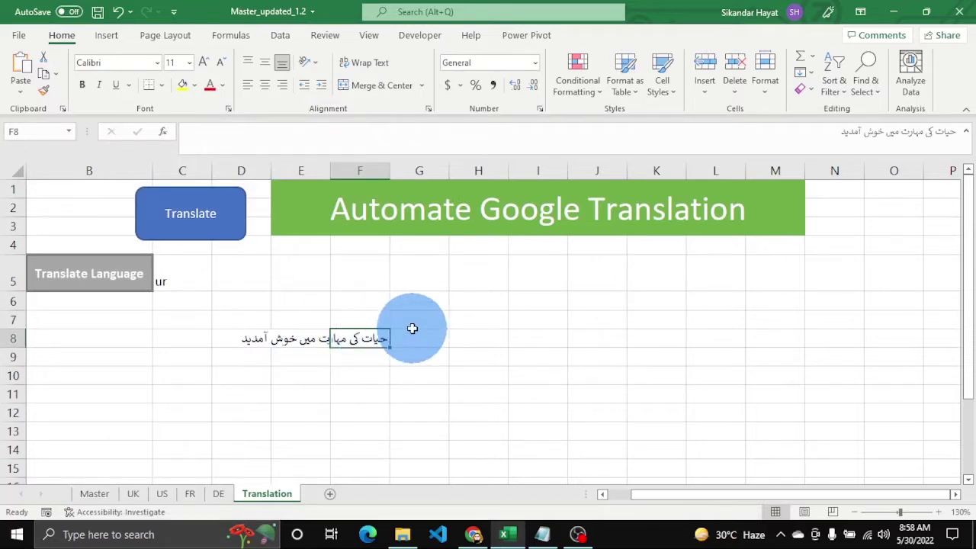
pyautogui.click(371, 354)
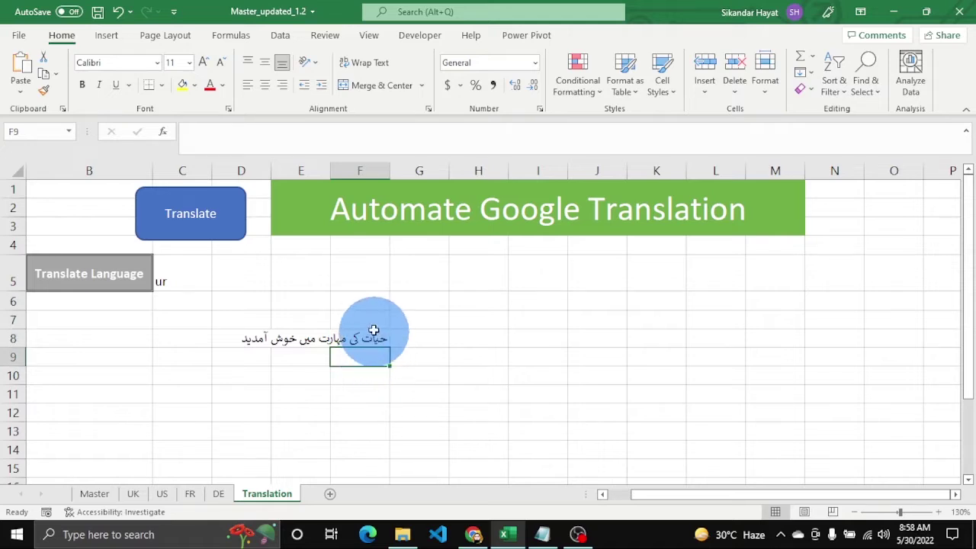
pyautogui.click(370, 320)
pyautogui.click(371, 340)
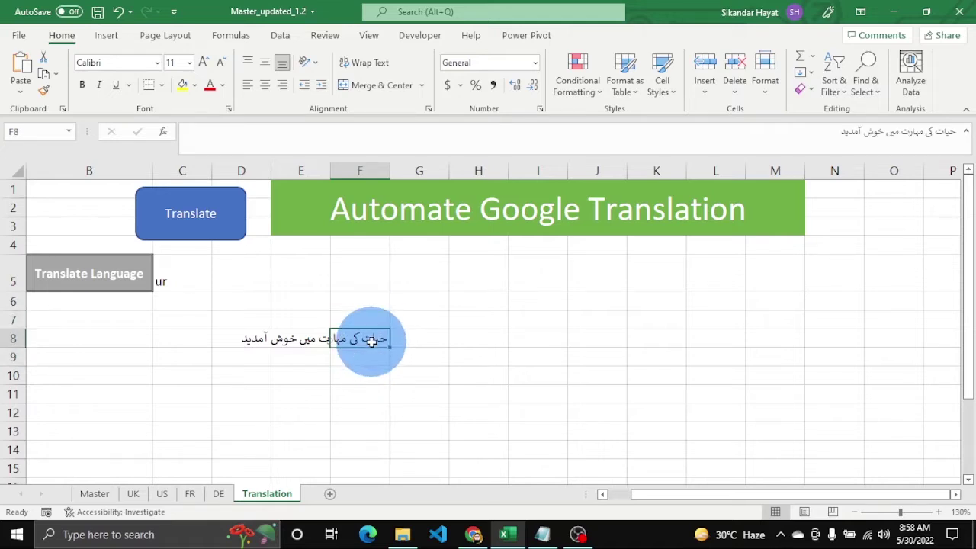
# Select the empty cells F9 to F12, then cells G7 and G10
pyautogui.click(359, 358)
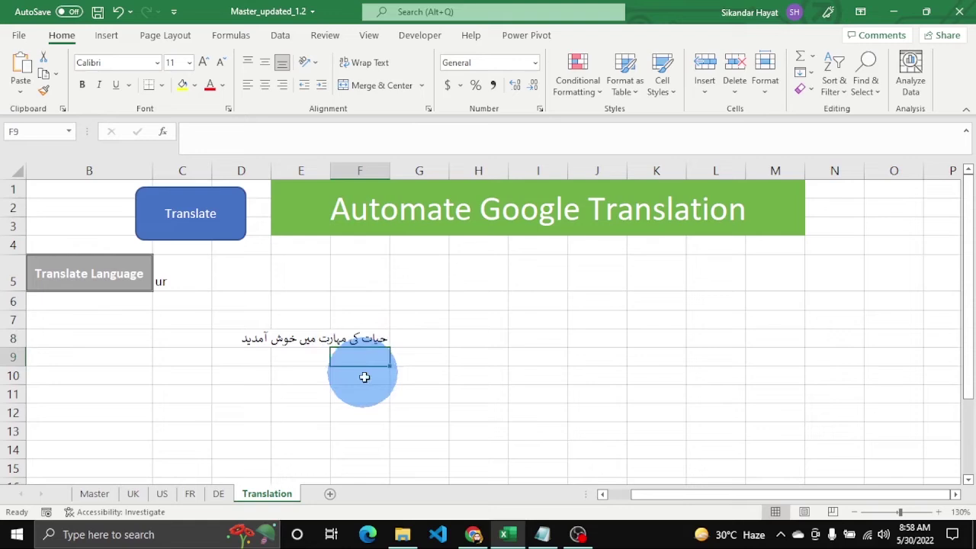
pyautogui.moveTo(364, 376); pyautogui.dragTo(365, 411)
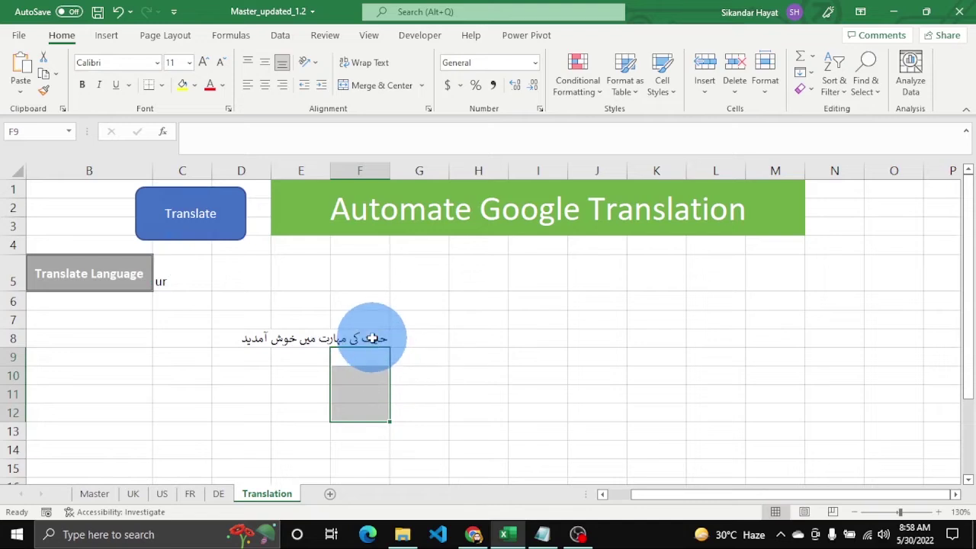
pyautogui.click(410, 322)
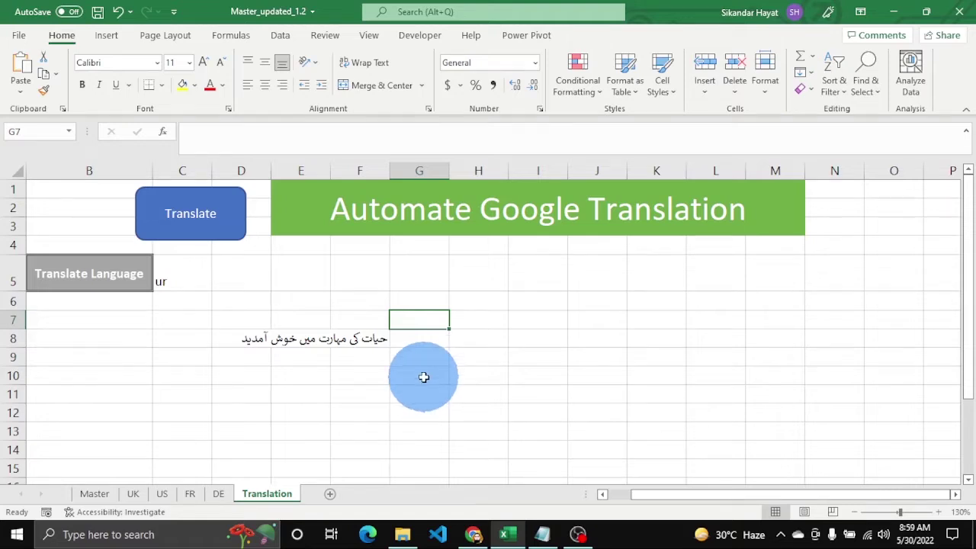
pyautogui.click(424, 376)
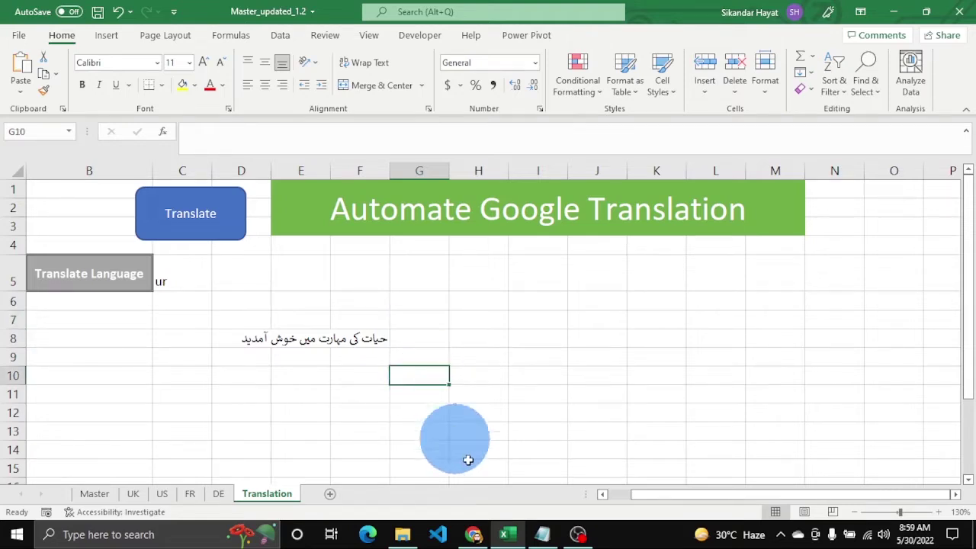
pyautogui.click(472, 534)
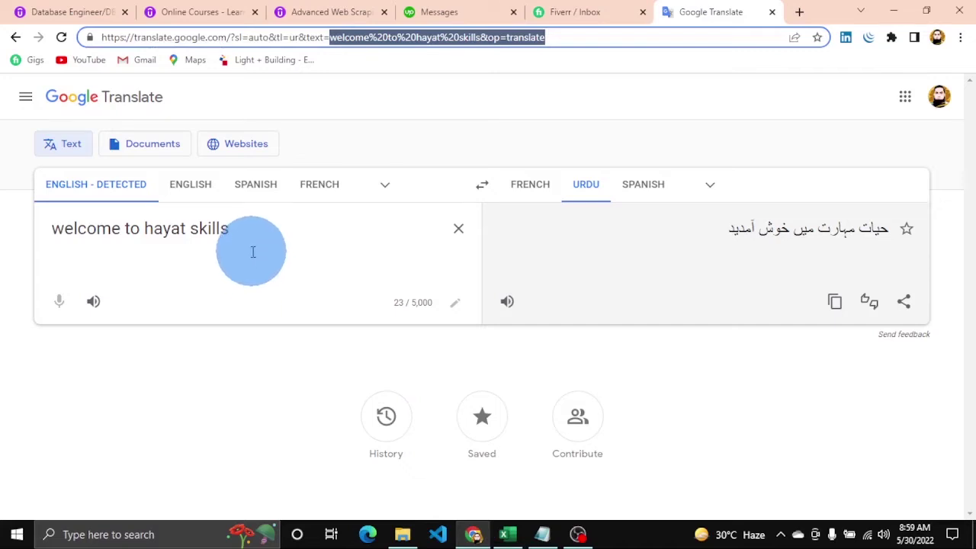
pyautogui.click(249, 239)
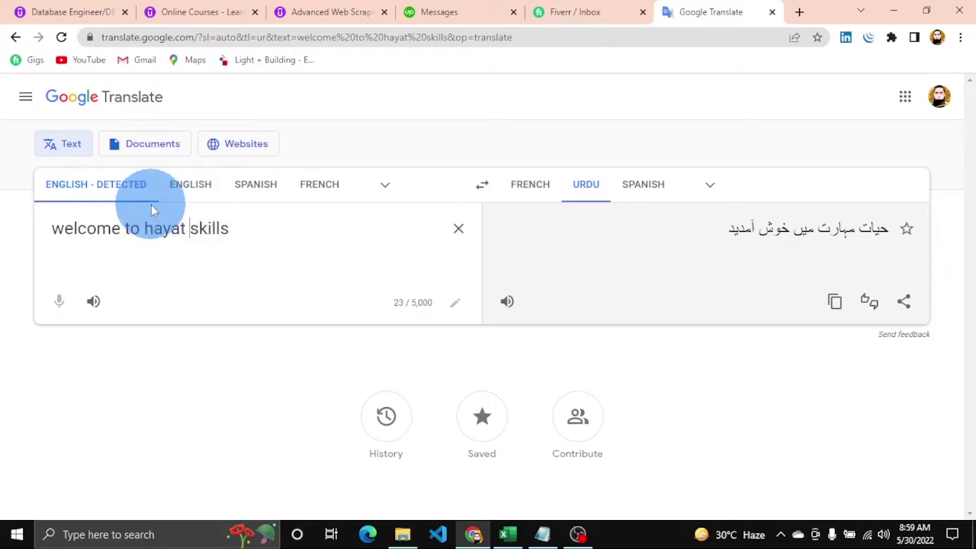
pyautogui.click(503, 534)
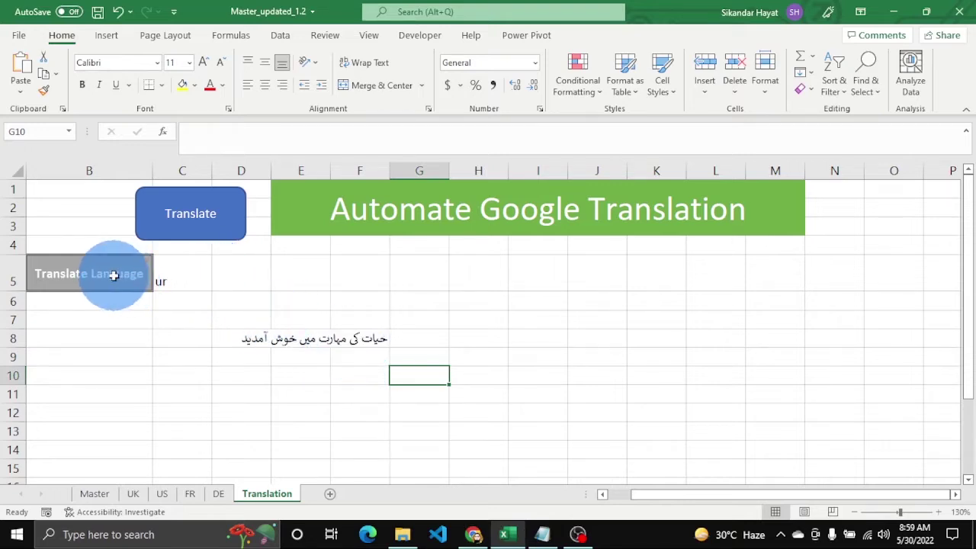
# Switch between Google Translate and Excel, ending on Google Translate
pyautogui.click(473, 533)
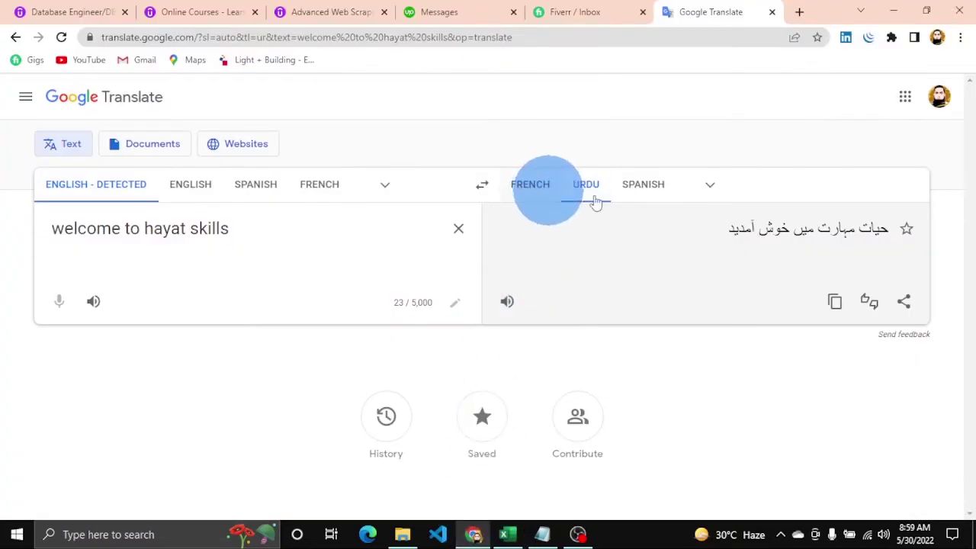
pyautogui.click(505, 534)
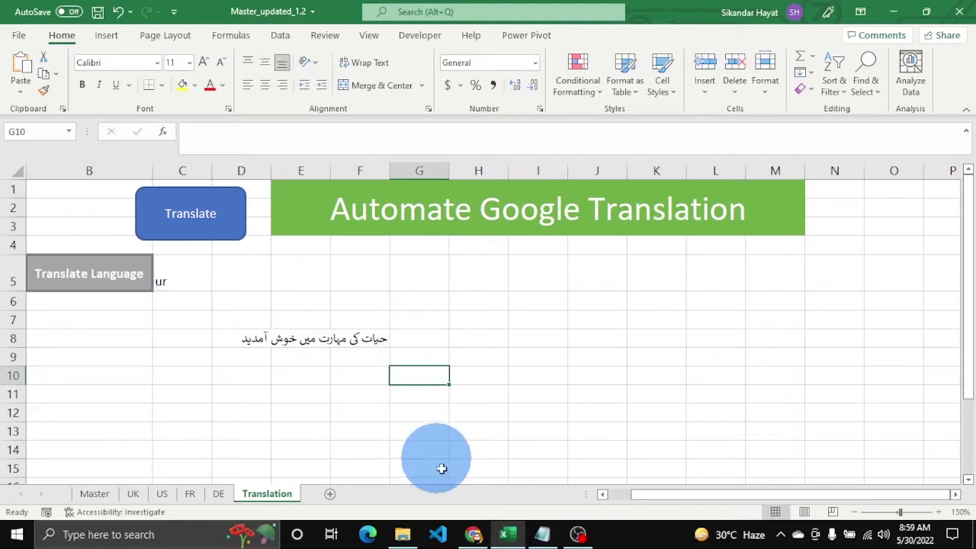
pyautogui.click(473, 534)
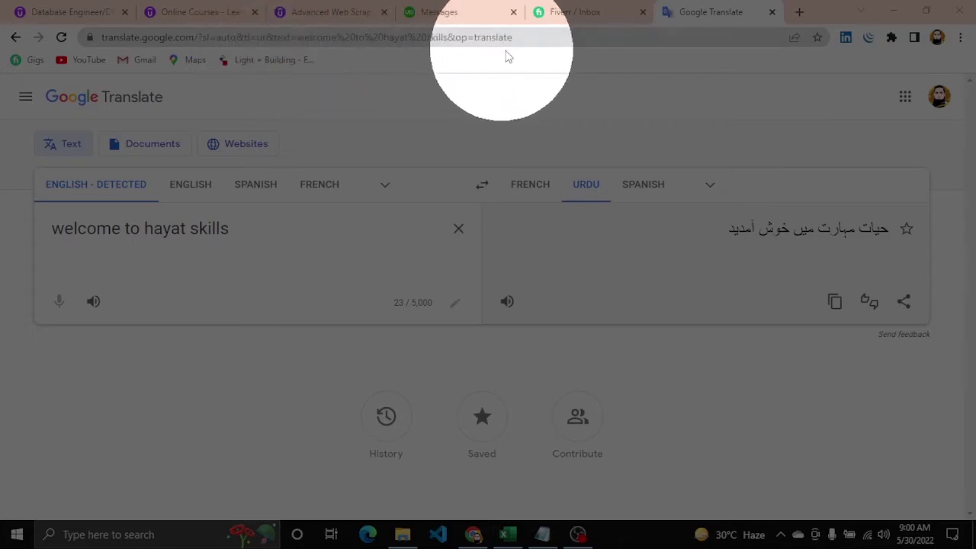
# Highlight the encoded text= source and the tl=ur code in the page address, then return to Excel
pyautogui.click(294, 38)
pyautogui.moveTo(294, 38); pyautogui.dragTo(538, 38)
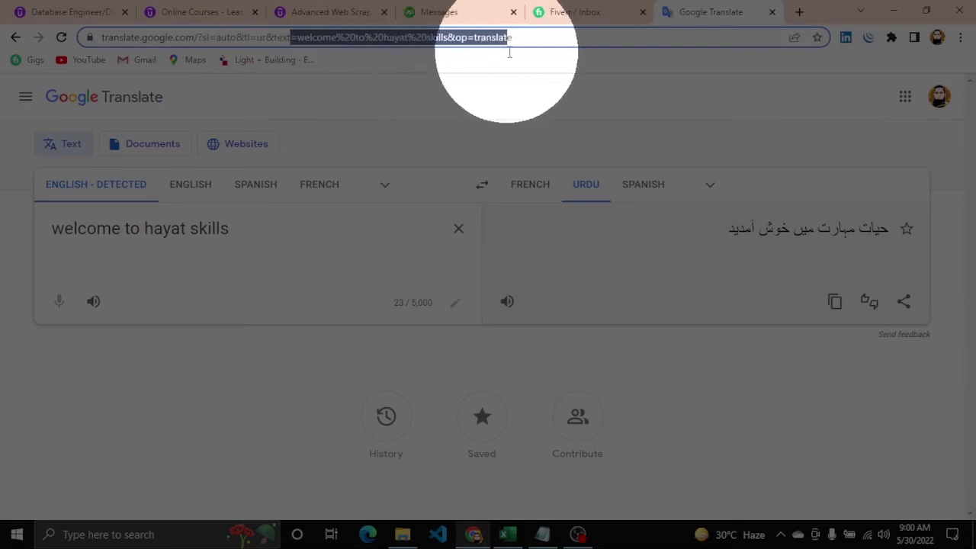
pyautogui.click(555, 37)
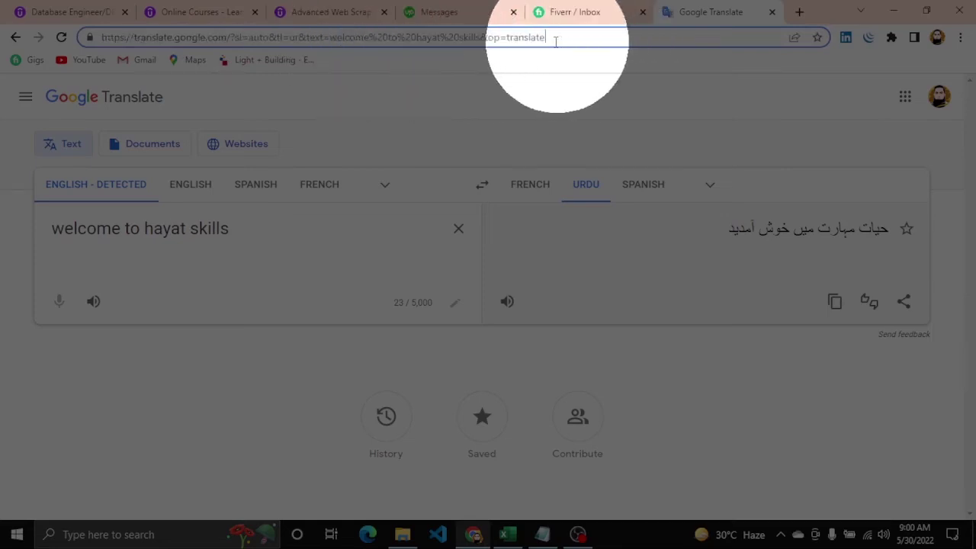
pyautogui.doubleClick(295, 39)
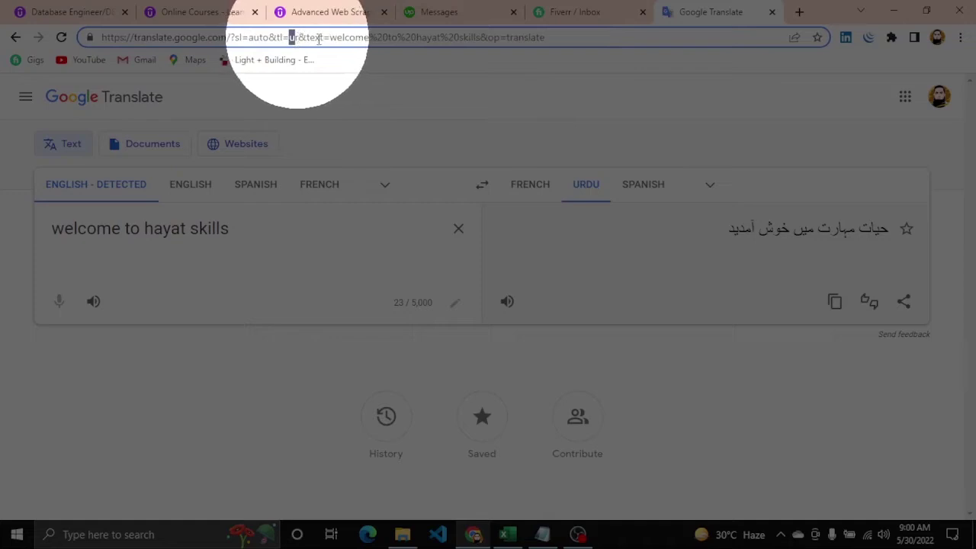
pyautogui.click(549, 42)
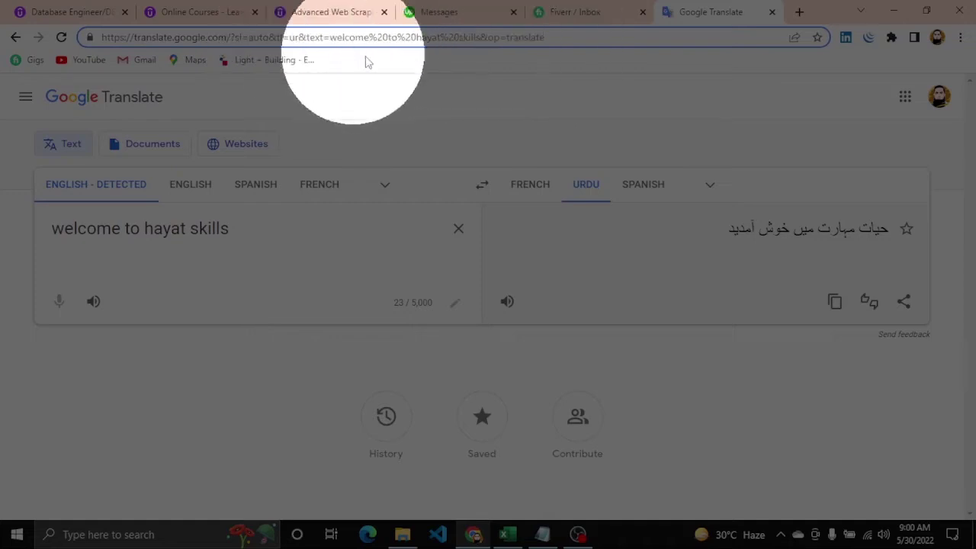
pyautogui.click(489, 464)
pyautogui.click(503, 530)
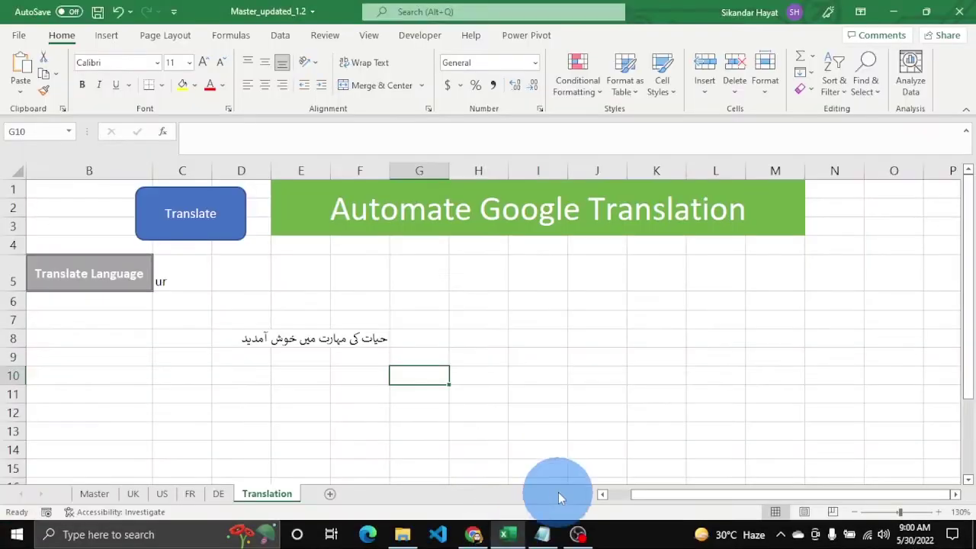
pyautogui.click(495, 375)
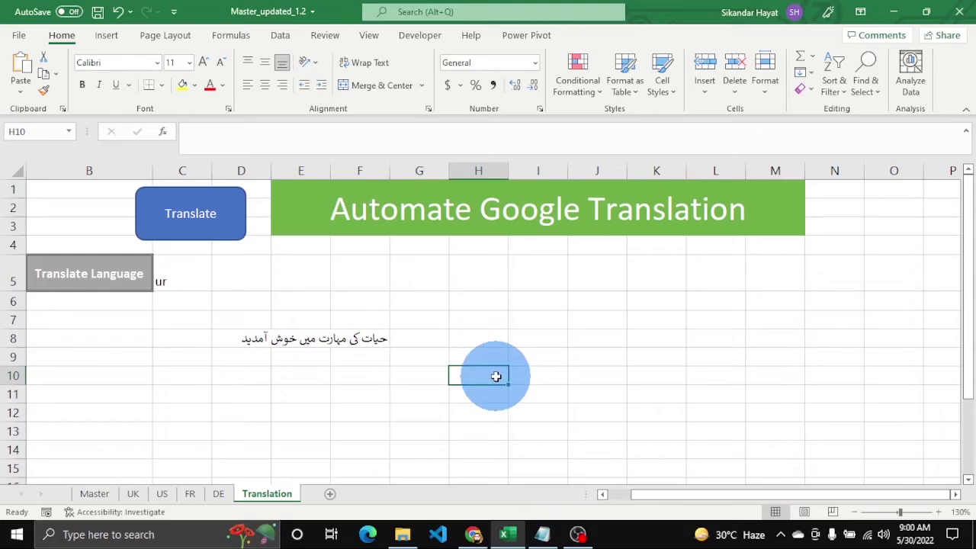
pyautogui.hotkey('alt', 'F11')
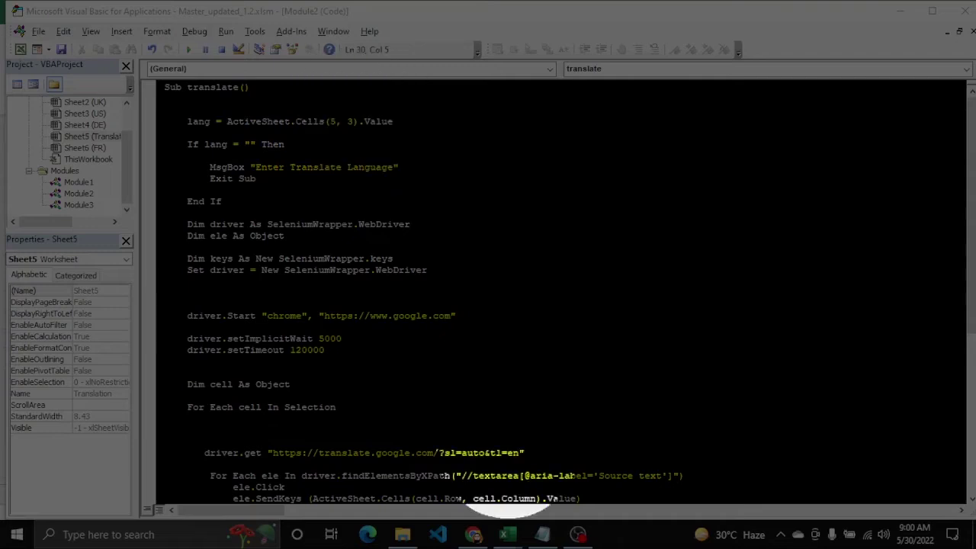
pyautogui.moveTo(504, 534)
pyautogui.click(374, 465)
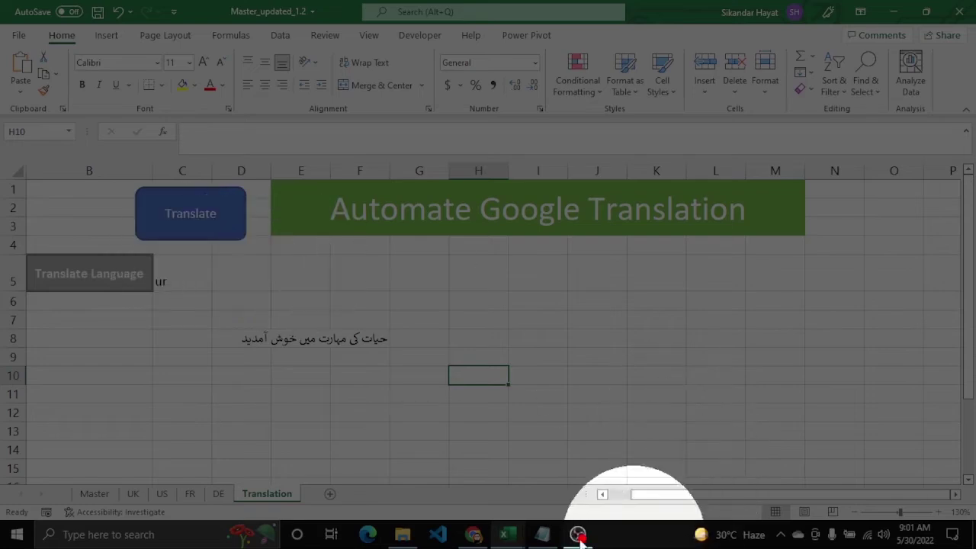
# Show the translate macro's code, check language code C5 in Excel, and return to the code
pyautogui.click(506, 534)
pyautogui.click(584, 475)
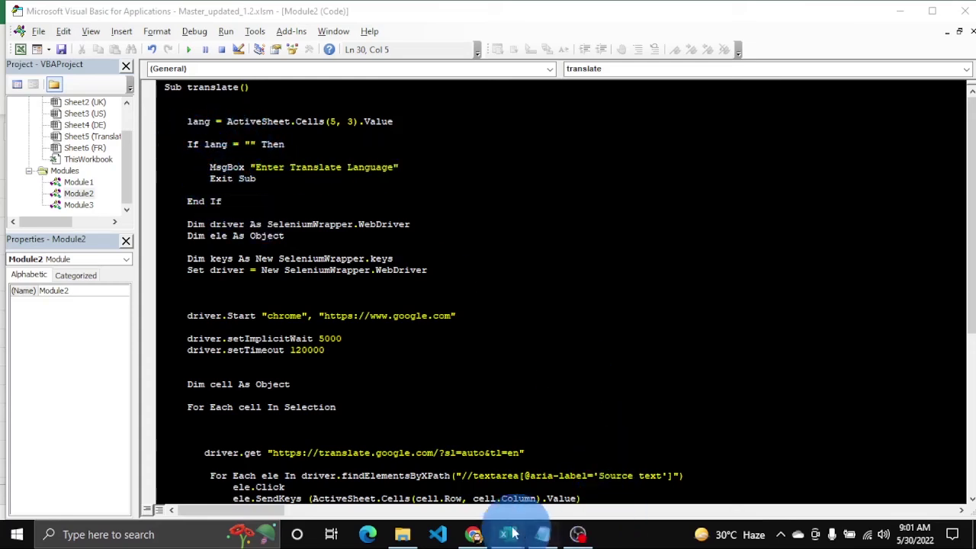
pyautogui.click(426, 461)
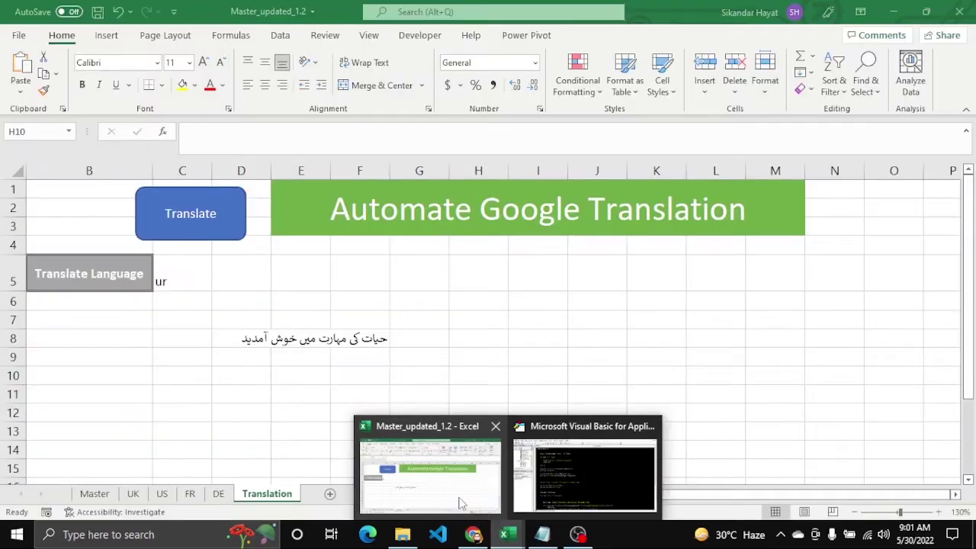
pyautogui.click(184, 273)
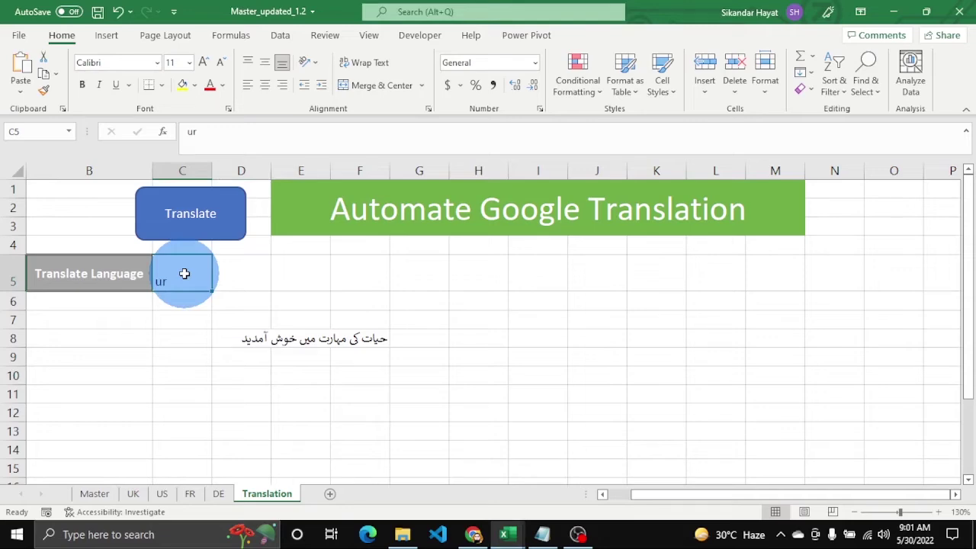
pyautogui.moveTo(503, 534)
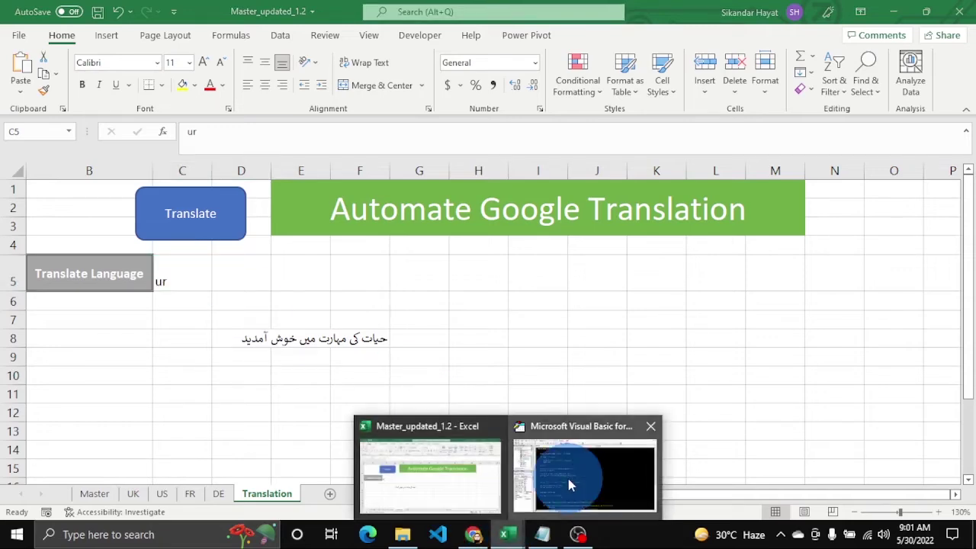
pyautogui.click(564, 481)
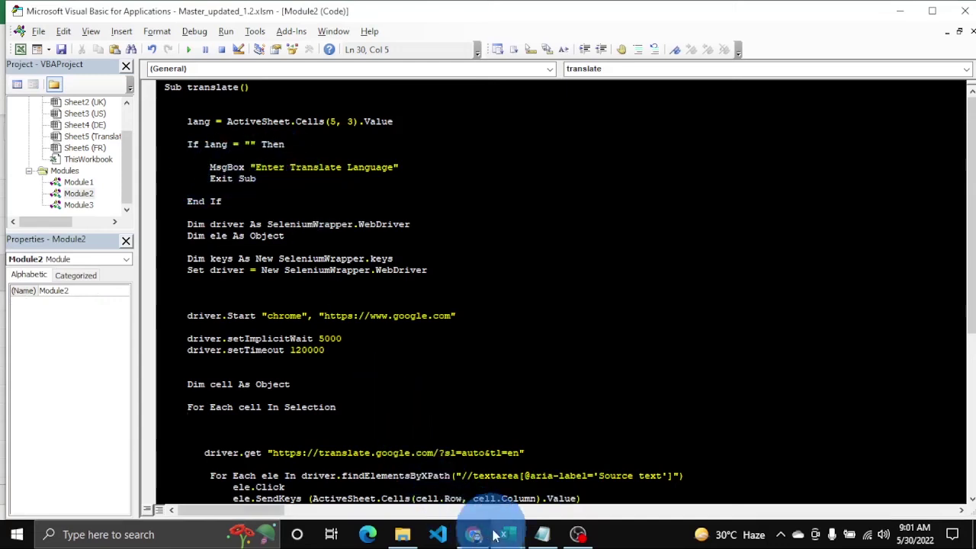
# Run Translate on F8 with no language code and dismiss the 'Enter Translate Language' warning
pyautogui.moveTo(503, 535)
pyautogui.click(458, 486)
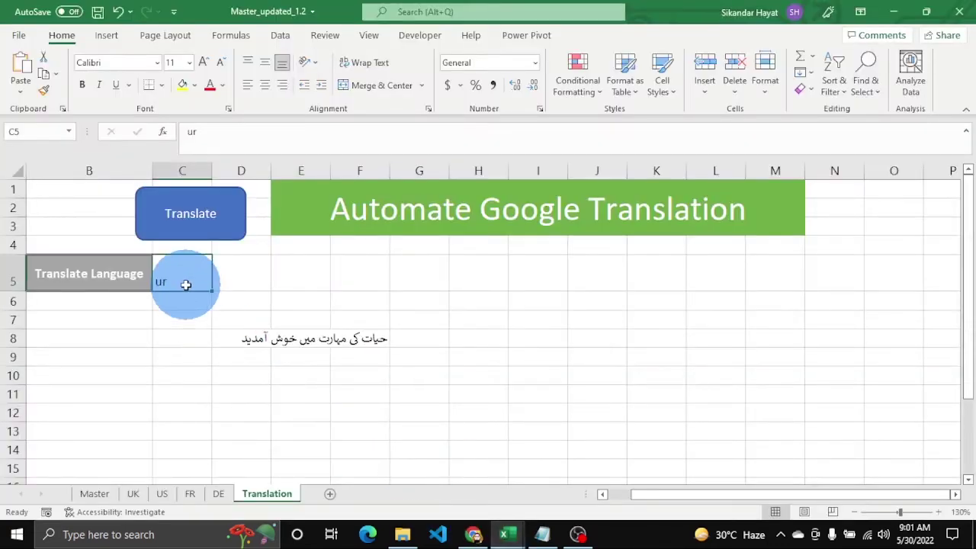
pyautogui.click(353, 341)
pyautogui.click(218, 217)
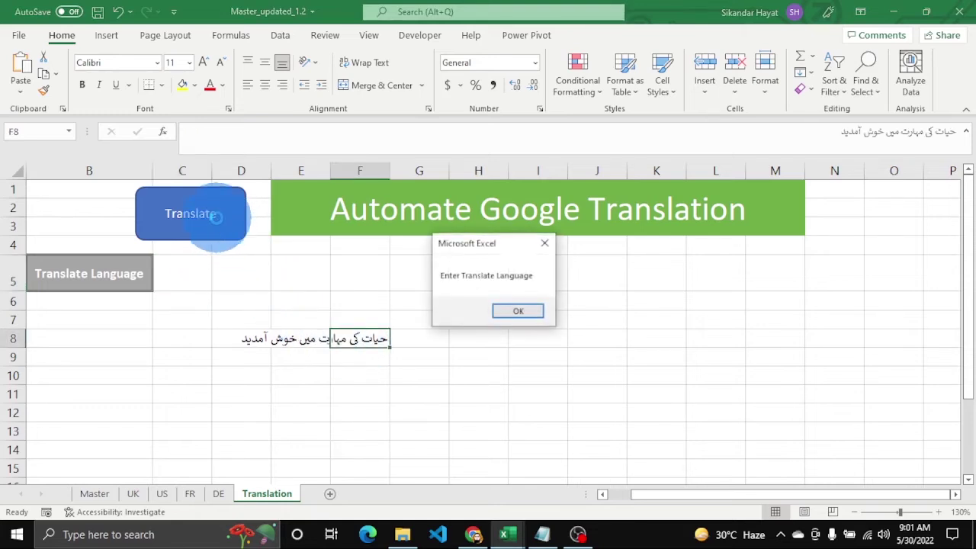
pyautogui.click(507, 309)
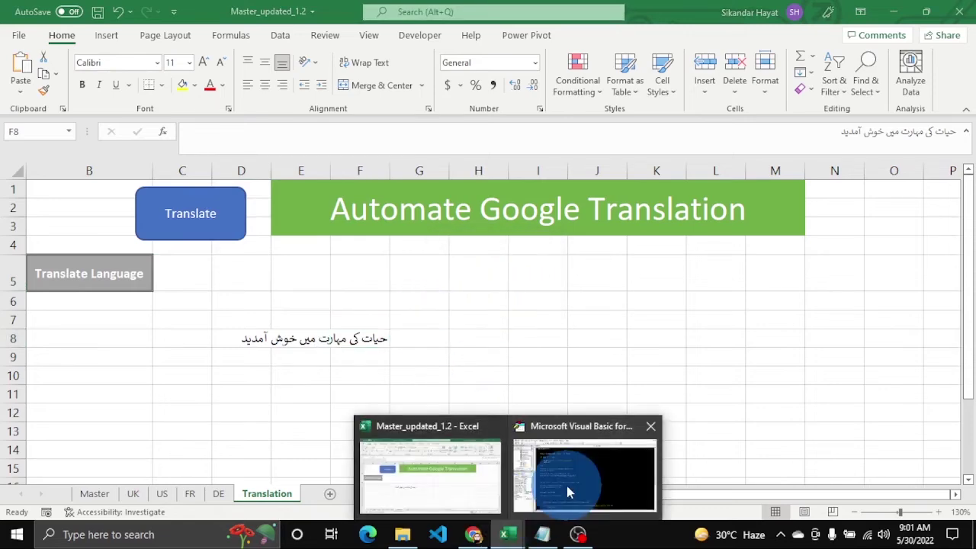
# Review the macro's driver setup lines down to the Dim cell As Object declaration
pyautogui.click(569, 490)
pyautogui.scroll(-1, 192, 204)
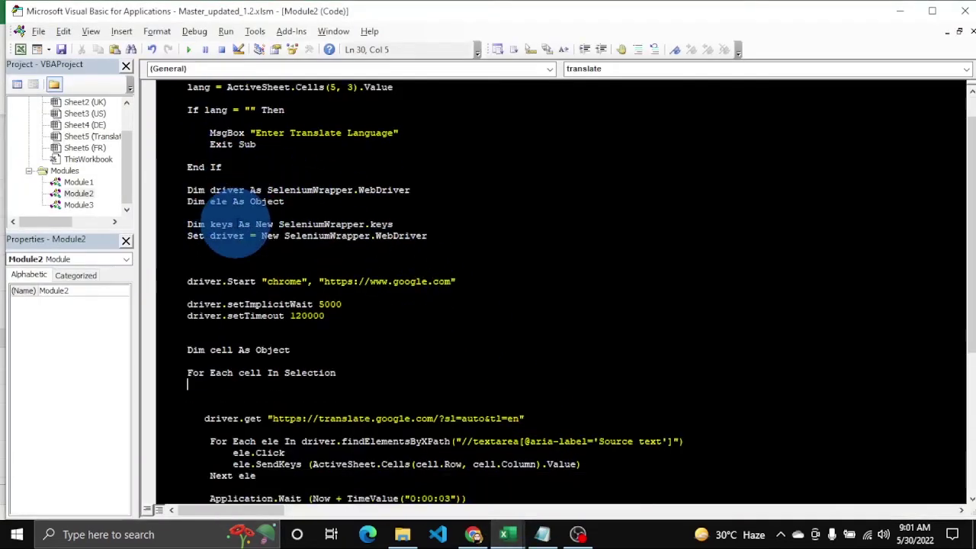
pyautogui.moveTo(189, 191); pyautogui.dragTo(346, 315)
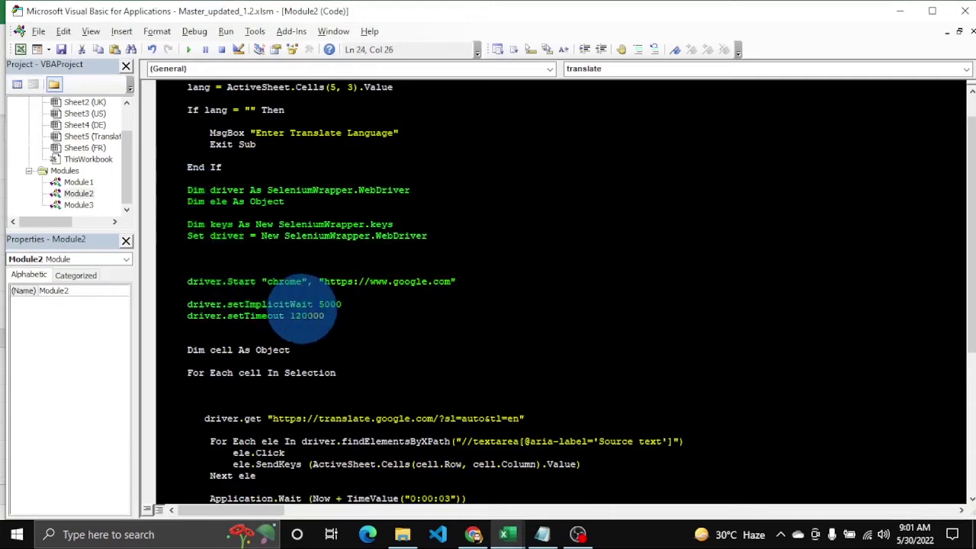
pyautogui.scroll(-1, 351, 316)
pyautogui.click(370, 314)
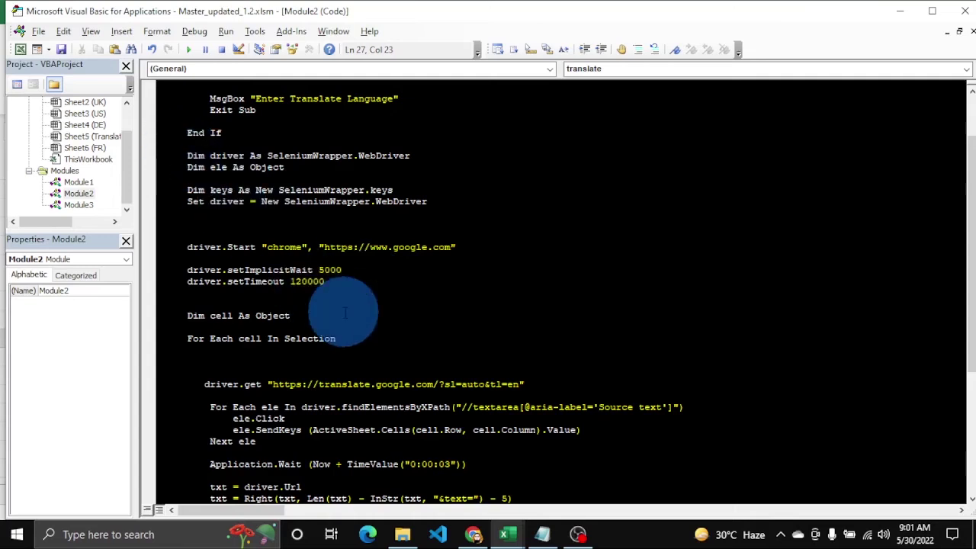
# Scroll down to the For Each cell loop, glancing at the Excel sheet midway
pyautogui.scroll(-1, 344, 306)
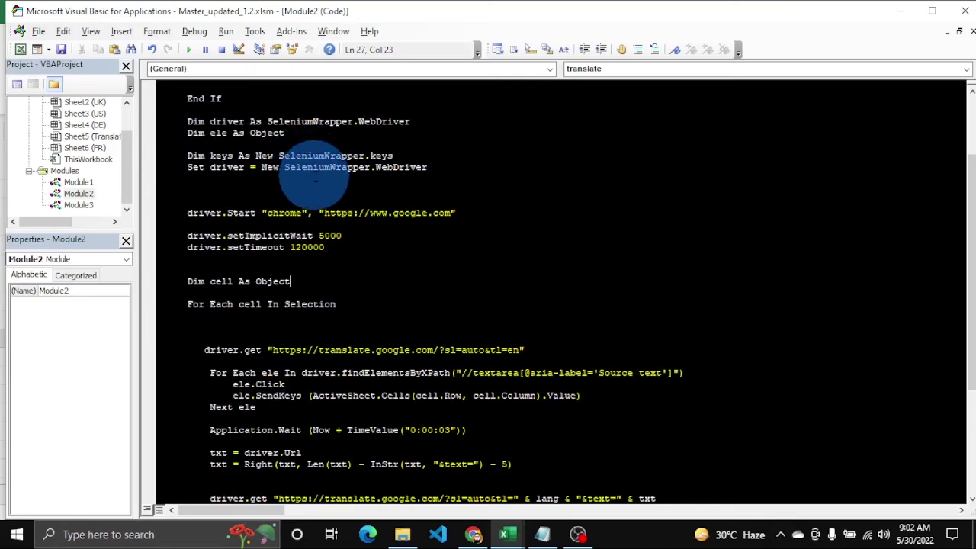
pyautogui.scroll(-1, 283, 185)
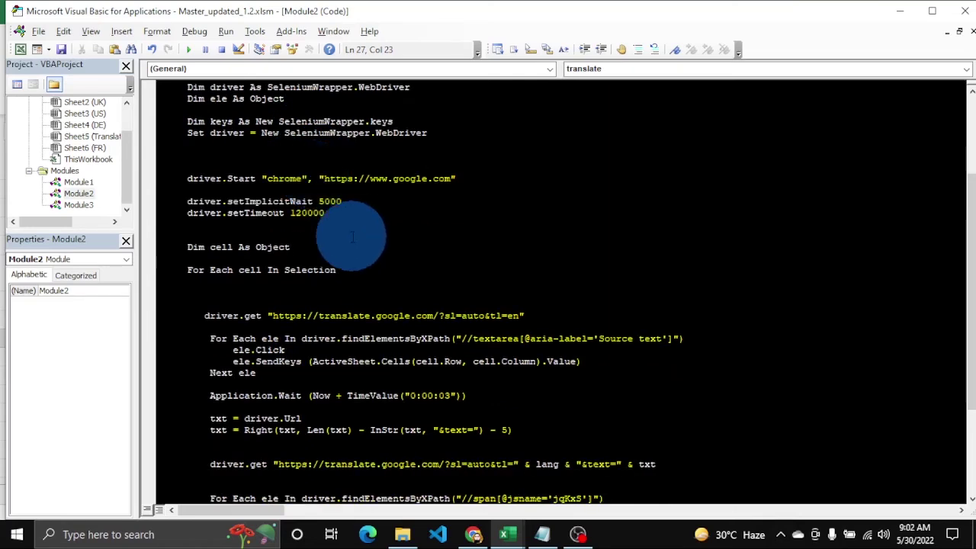
pyautogui.scroll(-1, 349, 231)
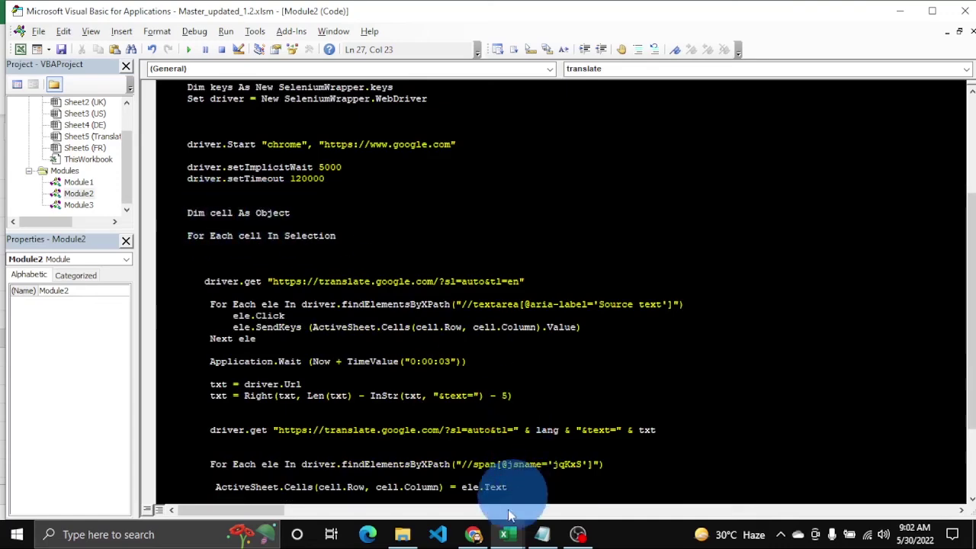
pyautogui.click(503, 534)
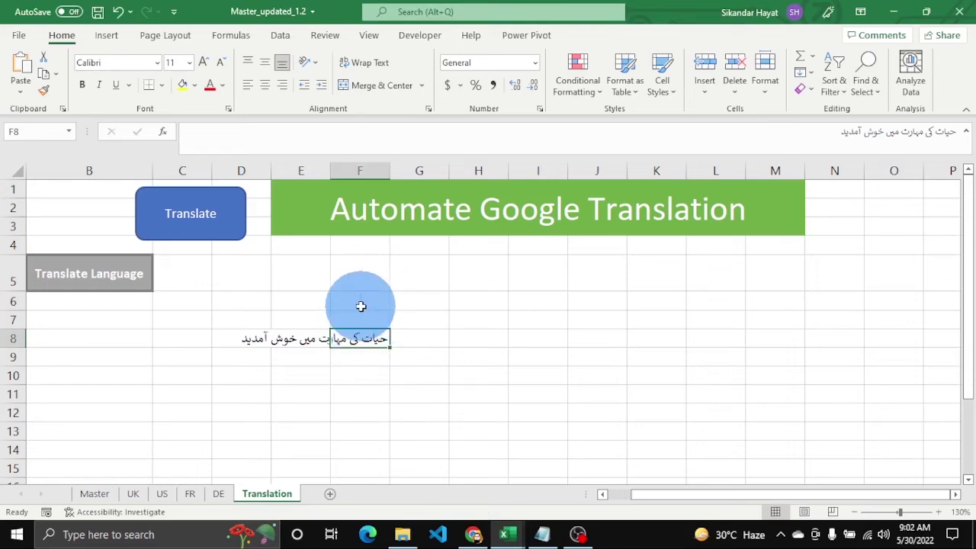
pyautogui.click(542, 534)
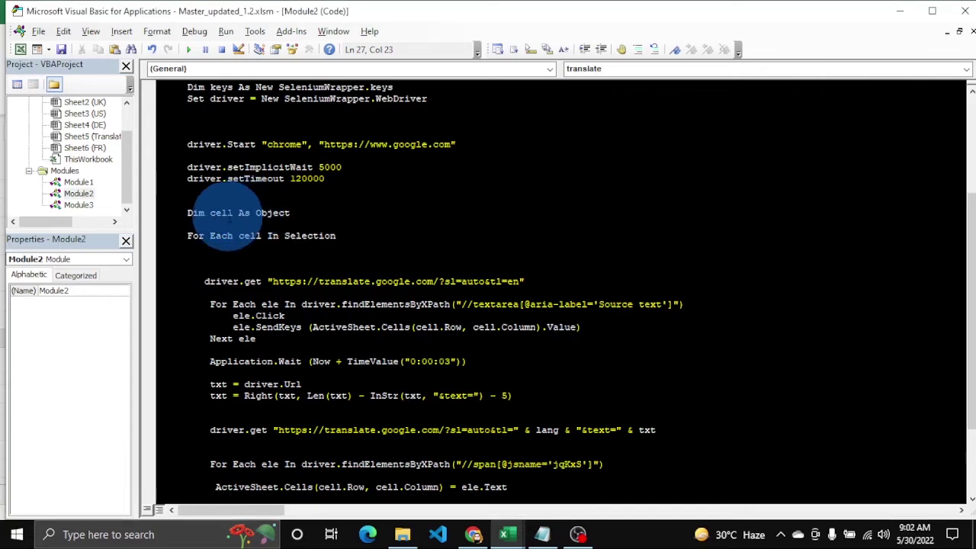
pyautogui.scroll(-1, 229, 228)
pyautogui.scroll(-1, 250, 255)
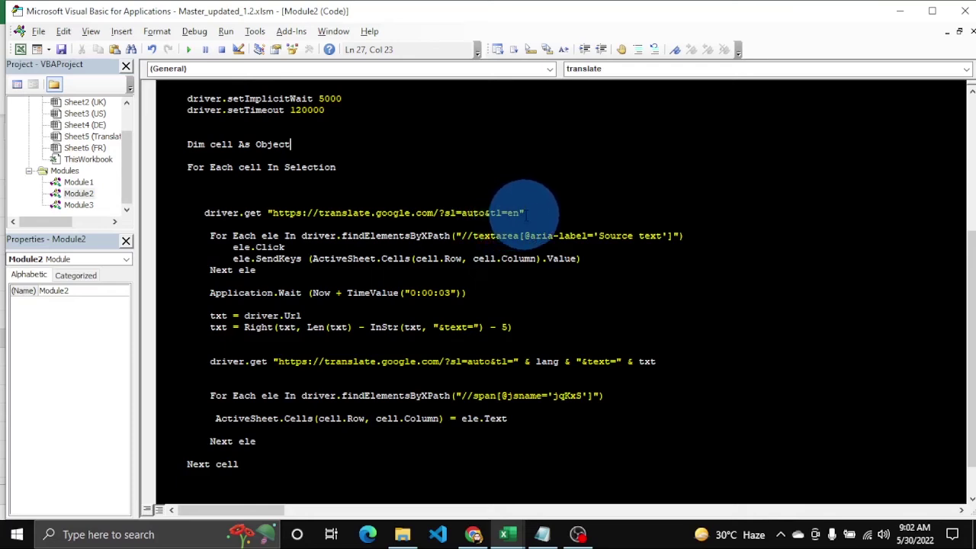
pyautogui.click(473, 533)
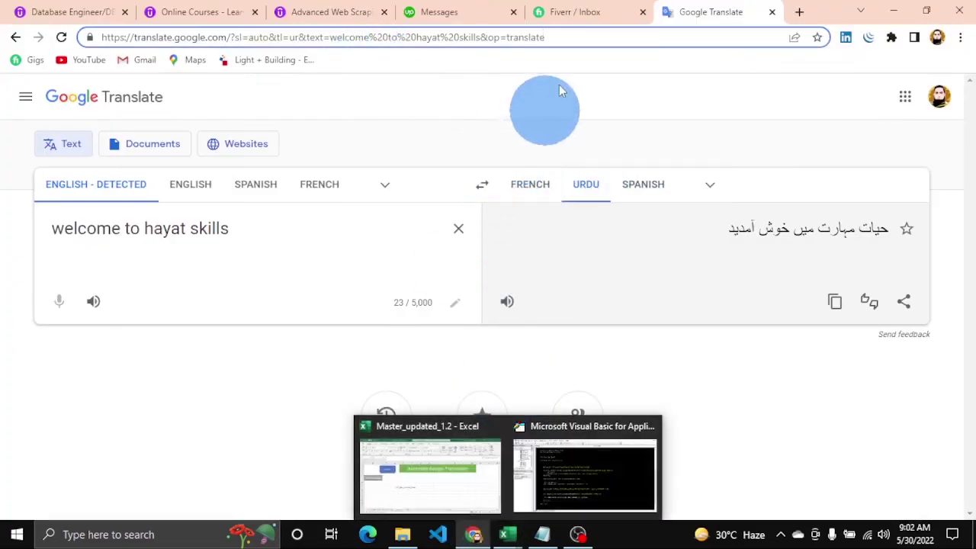
pyautogui.moveTo(577, 37); pyautogui.dragTo(344, 37)
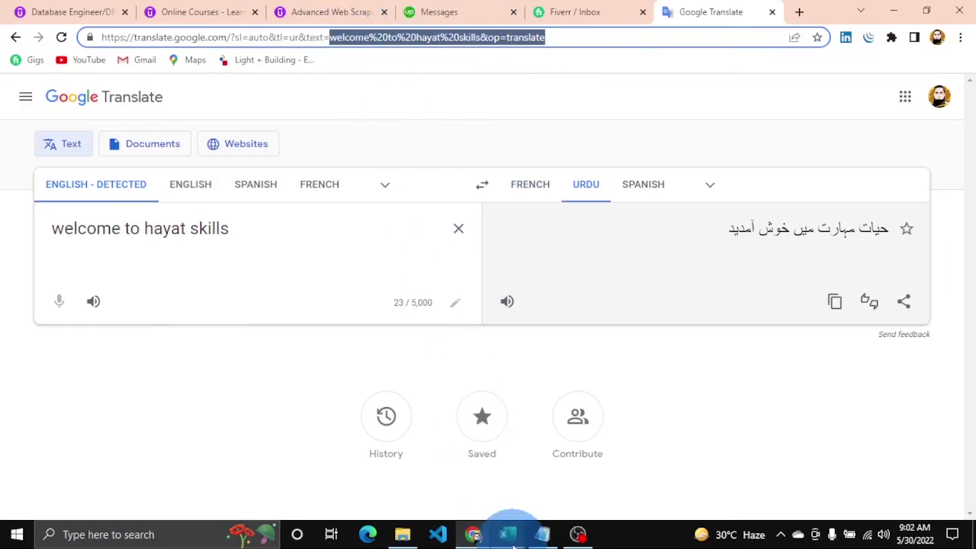
pyautogui.click(559, 482)
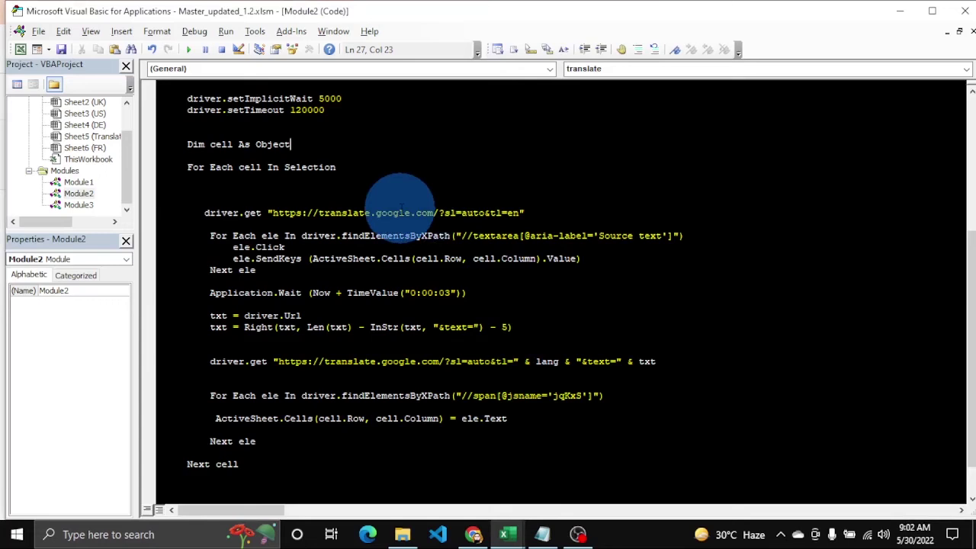
pyautogui.scroll(-1, 438, 202)
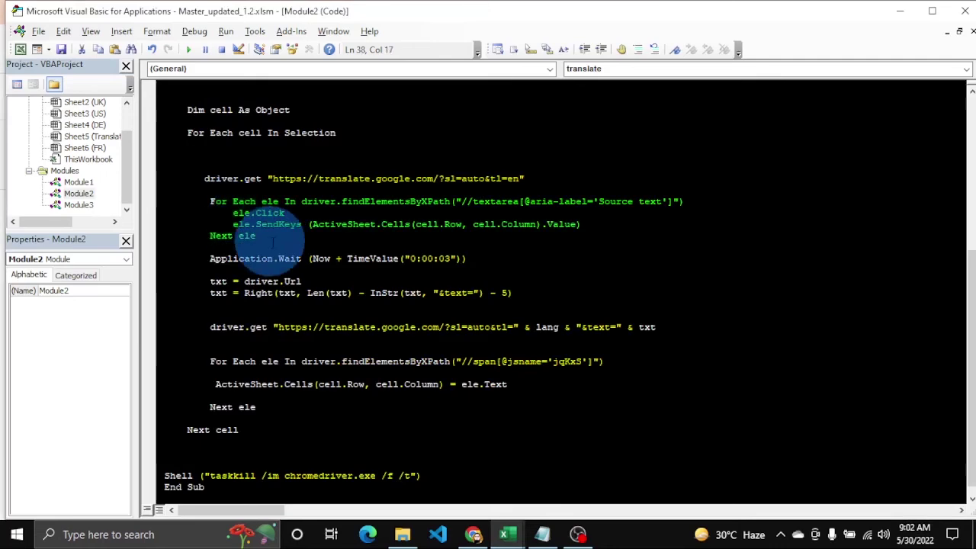
pyautogui.click(473, 534)
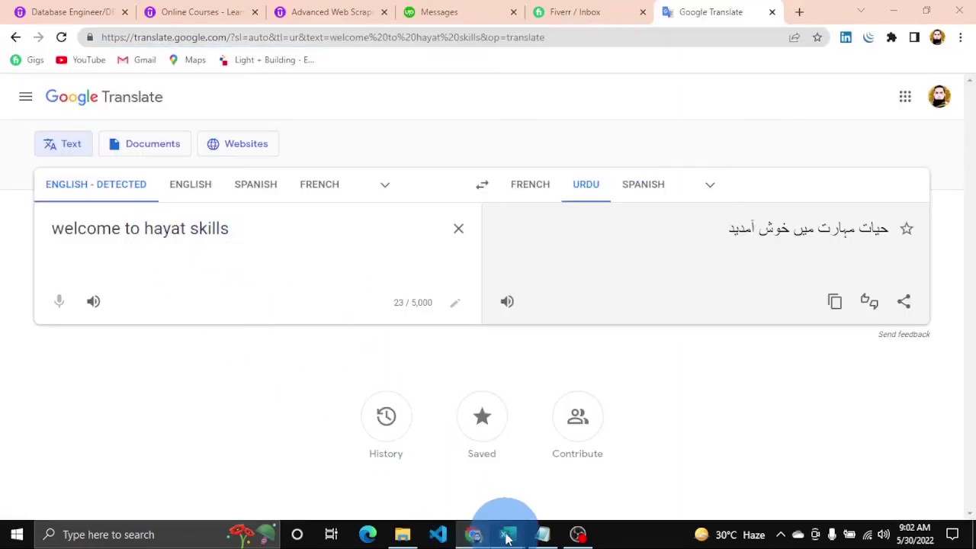
pyautogui.moveTo(504, 534)
pyautogui.click(584, 483)
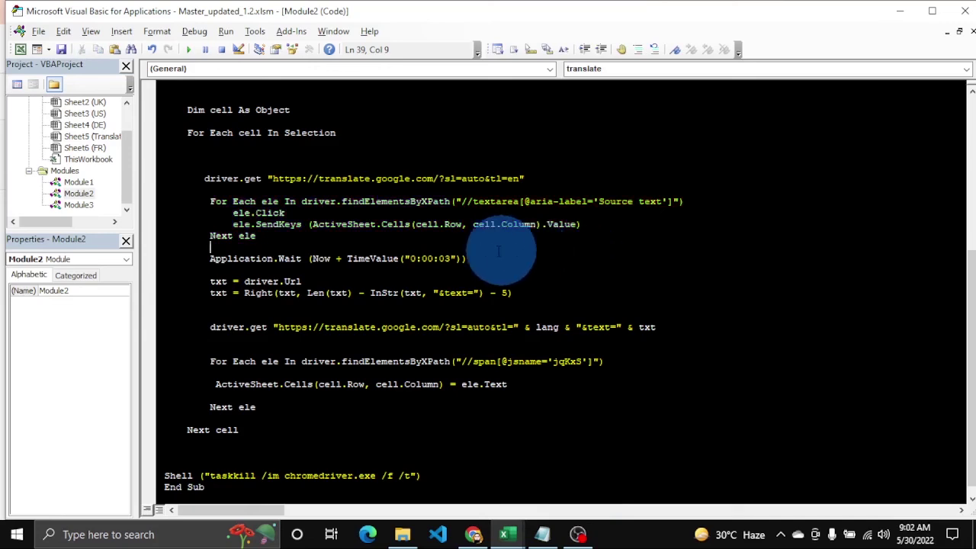
pyautogui.scroll(-1, 503, 250)
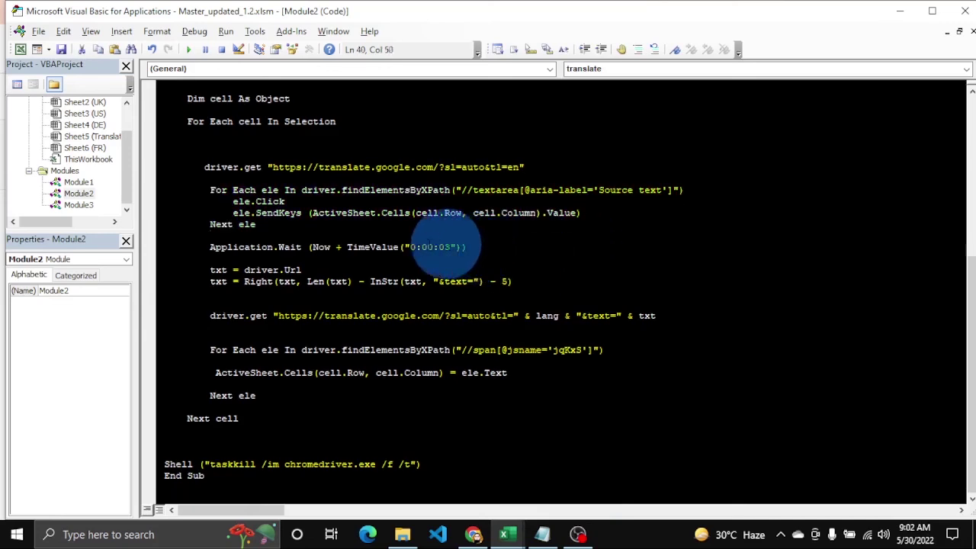
pyautogui.moveTo(466, 246); pyautogui.dragTo(221, 246)
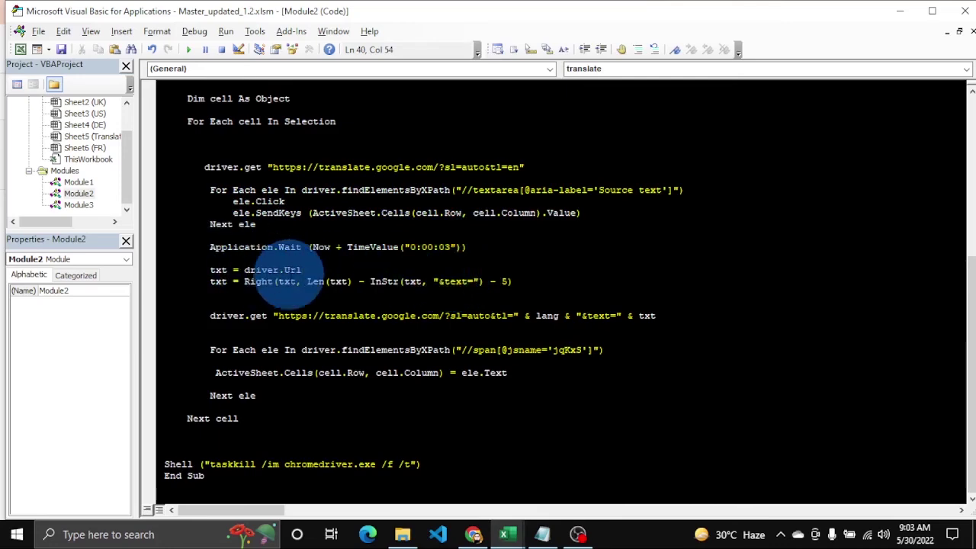
pyautogui.click(472, 533)
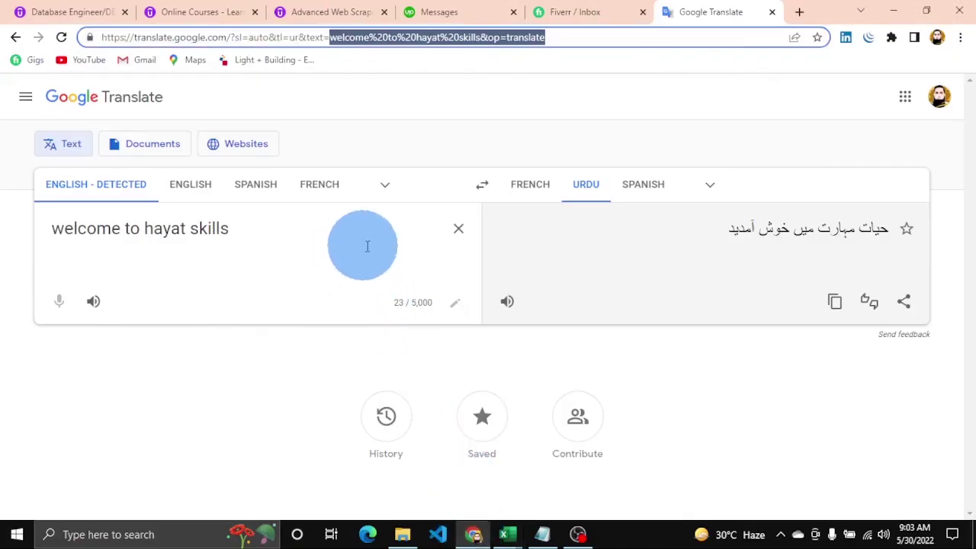
pyautogui.moveTo(571, 37); pyautogui.dragTo(329, 39)
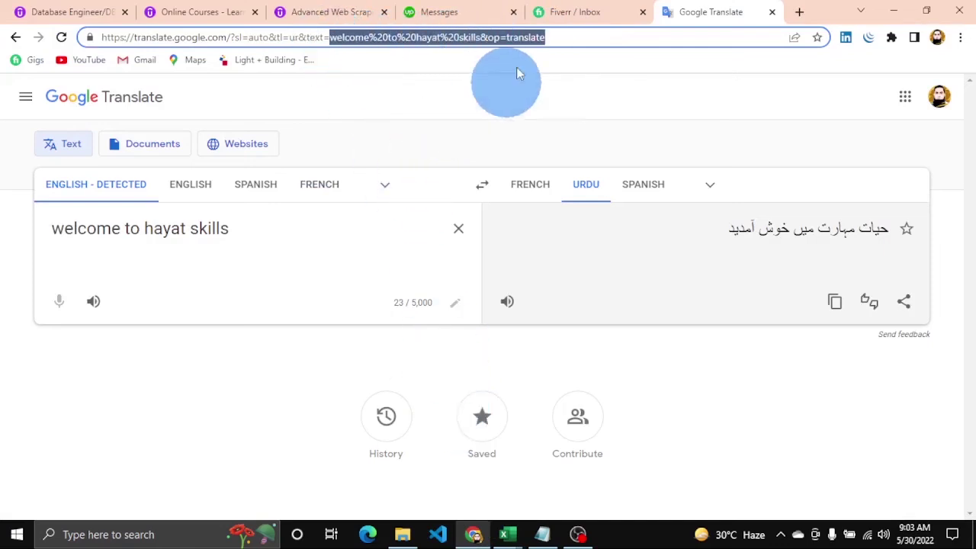
pyautogui.moveTo(562, 36); pyautogui.dragTo(123, 37)
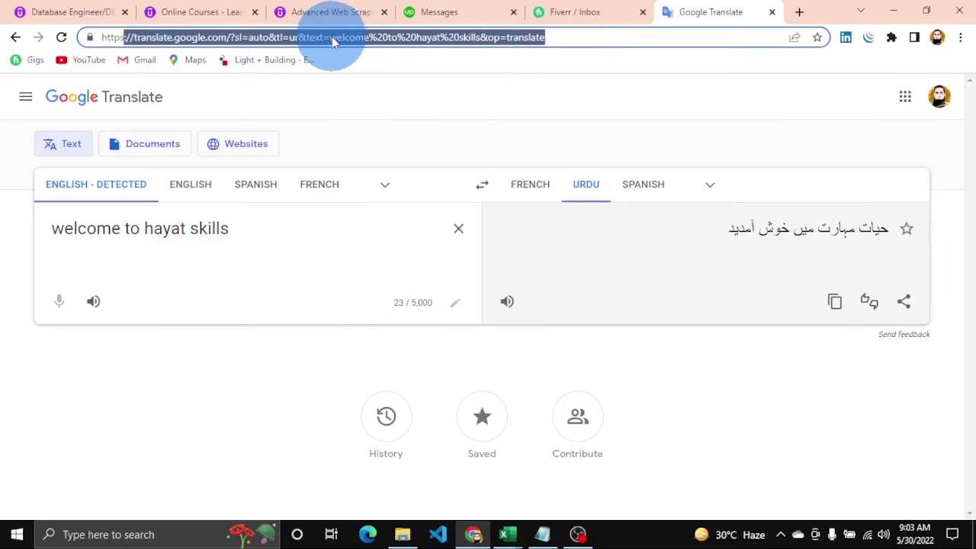
pyautogui.click(551, 37)
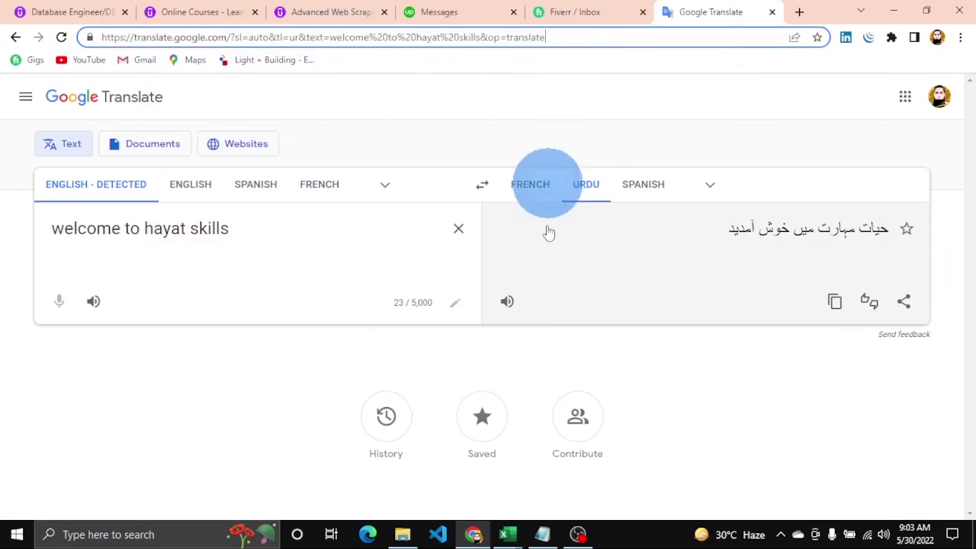
pyautogui.click(563, 481)
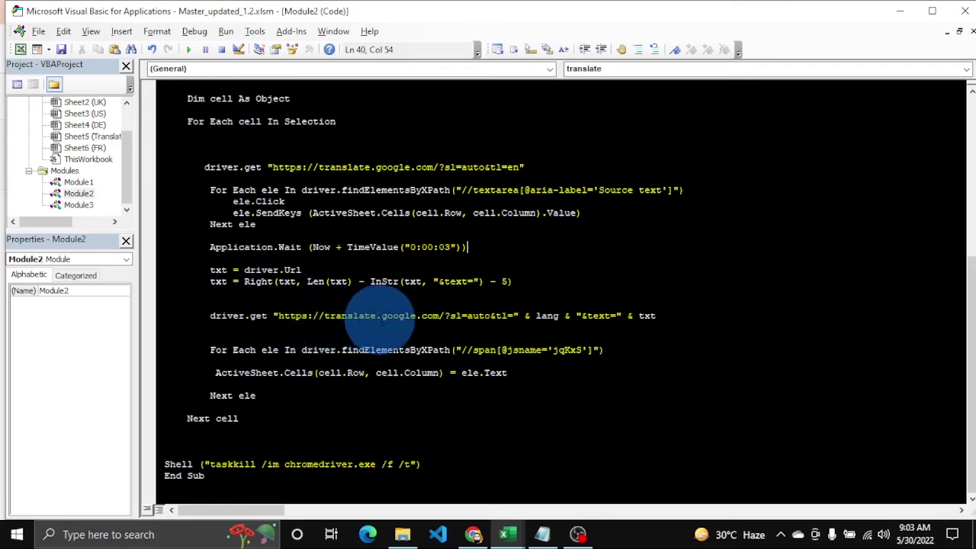
pyautogui.click(472, 533)
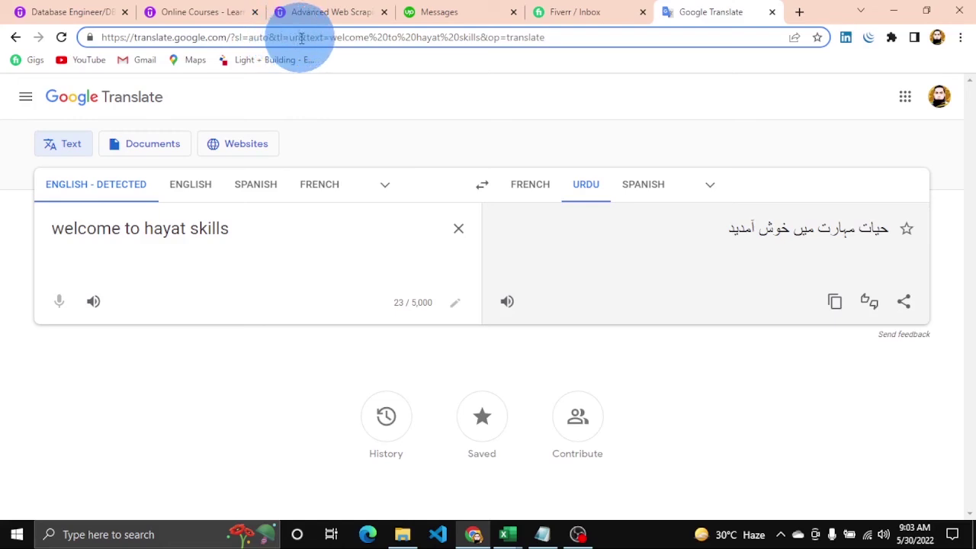
pyautogui.moveTo(299, 37); pyautogui.dragTo(538, 38)
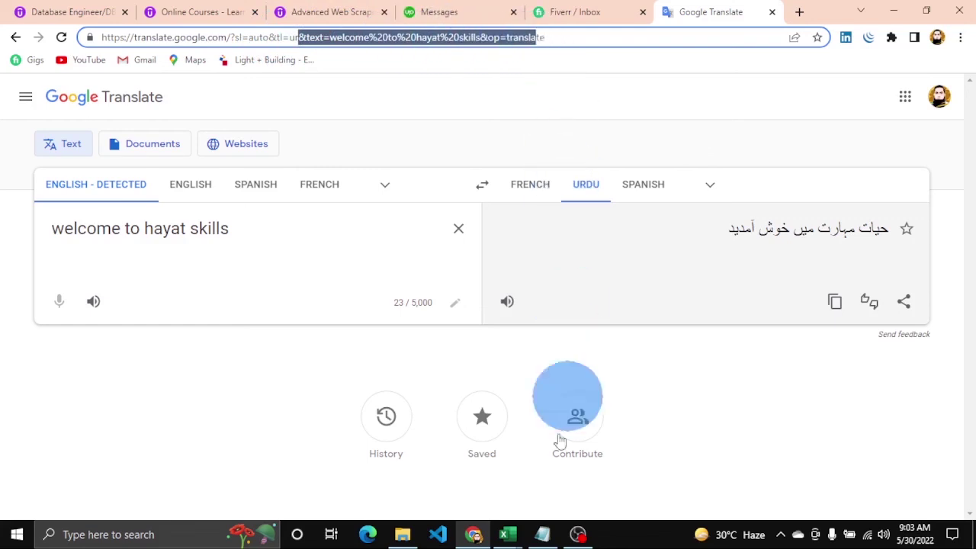
pyautogui.click(583, 503)
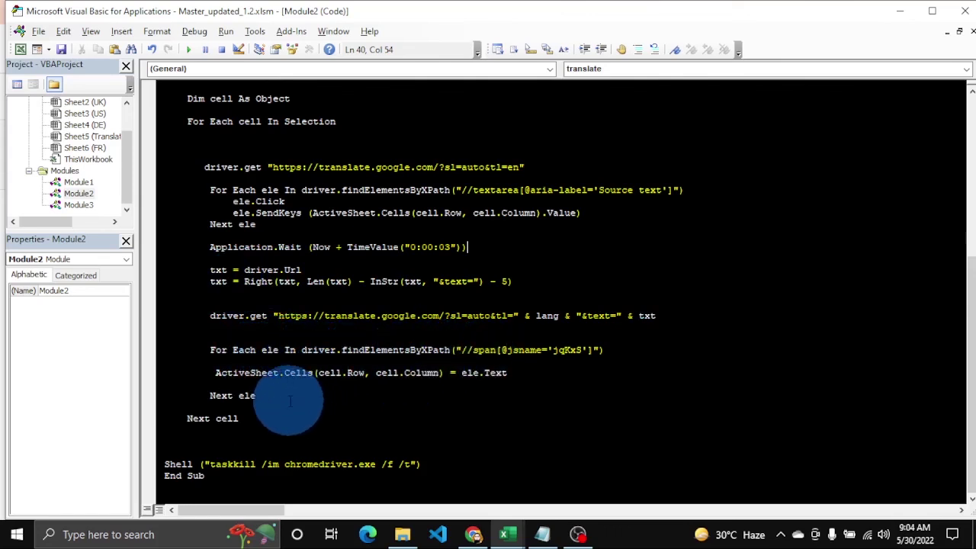
pyautogui.moveTo(294, 397); pyautogui.dragTo(211, 361)
pyautogui.click(472, 533)
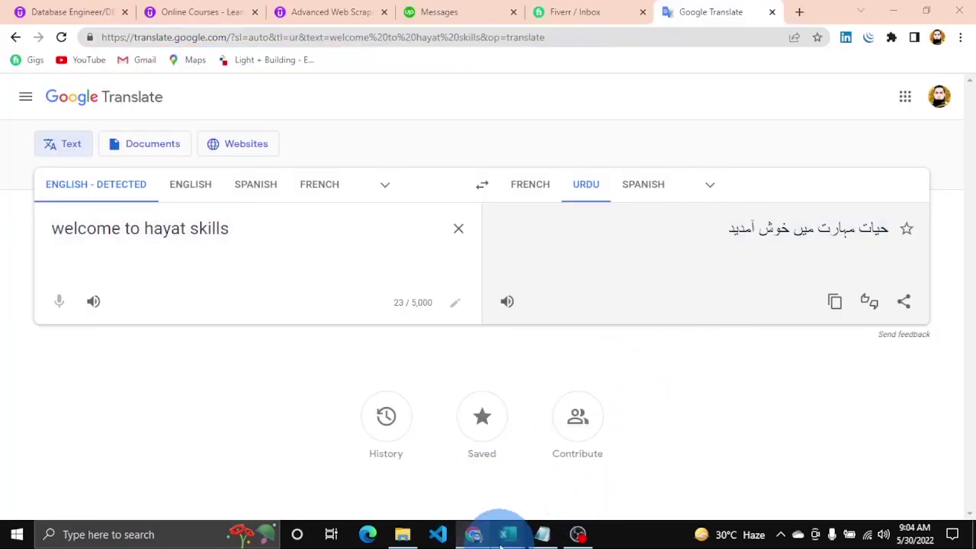
pyautogui.click(589, 482)
pyautogui.click(381, 438)
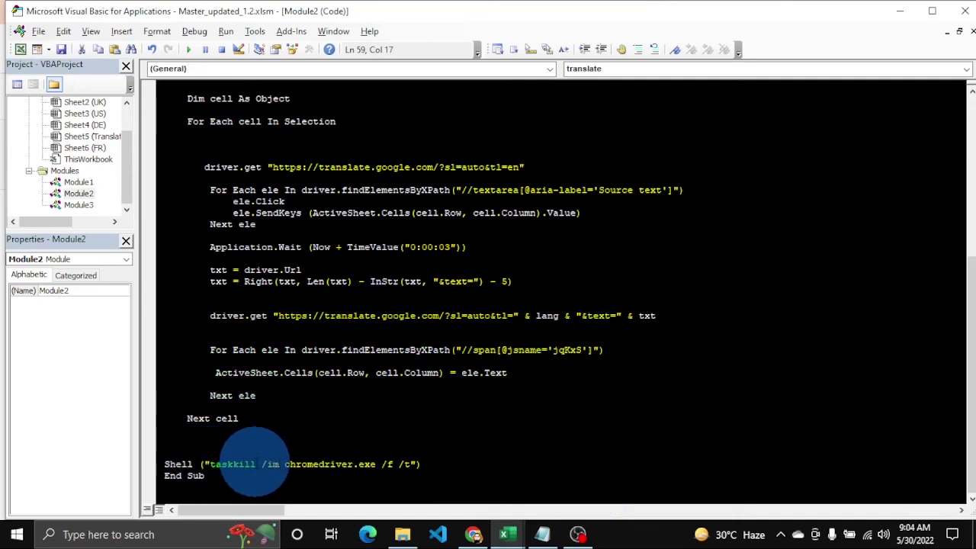
# Leave the chromedriver shutdown line and bring up the Master_updated_1.2 Translation sheet
pyautogui.click(262, 463)
pyautogui.click(430, 463)
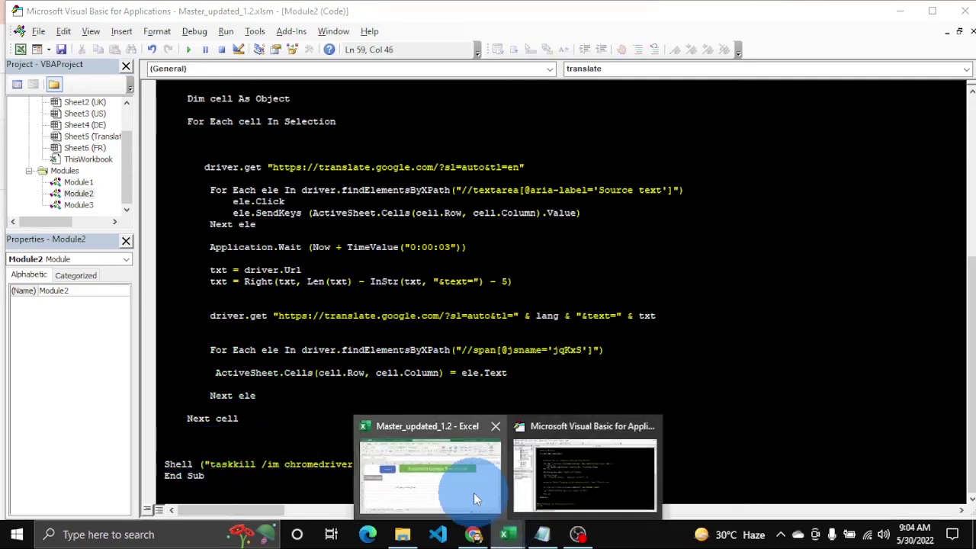
pyautogui.click(474, 492)
pyautogui.click(434, 294)
pyautogui.click(505, 534)
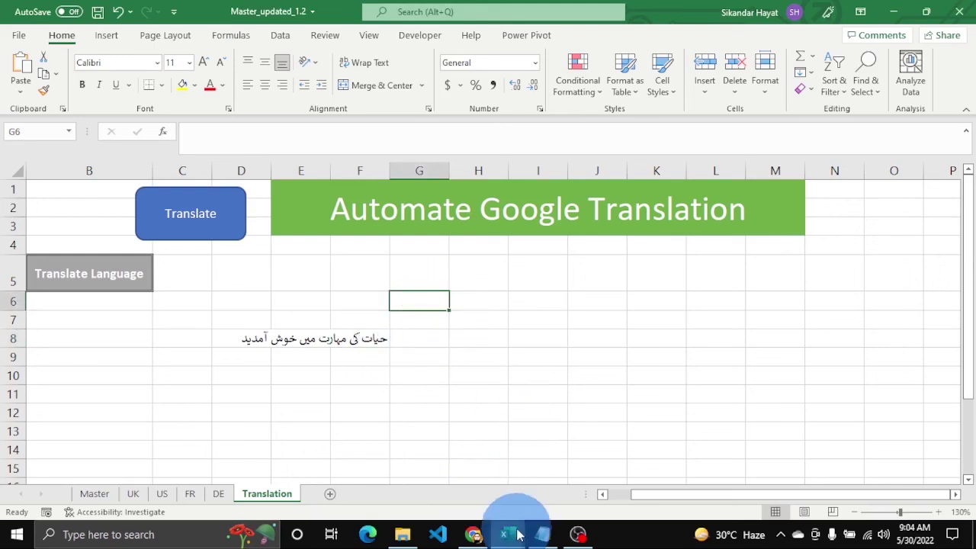
pyautogui.click(558, 465)
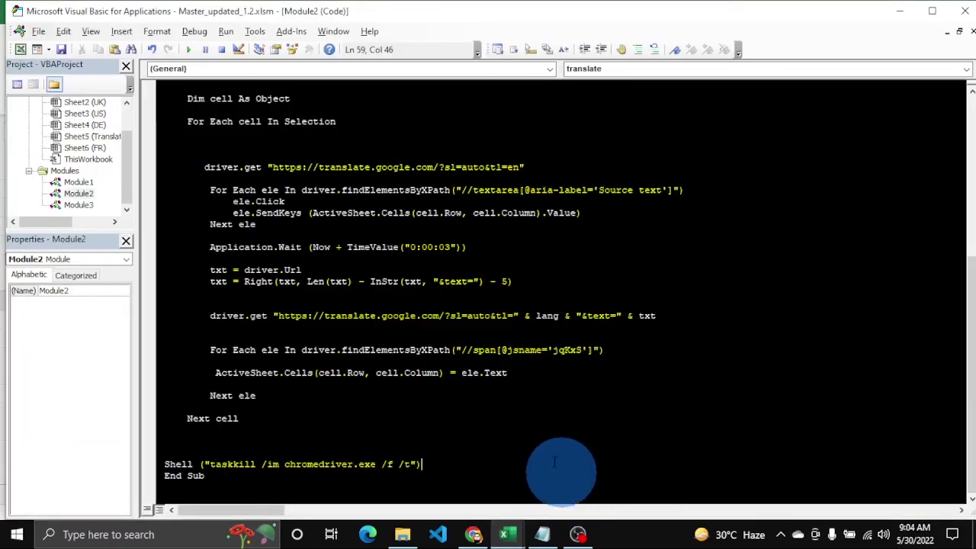
pyautogui.click(505, 534)
pyautogui.click(473, 509)
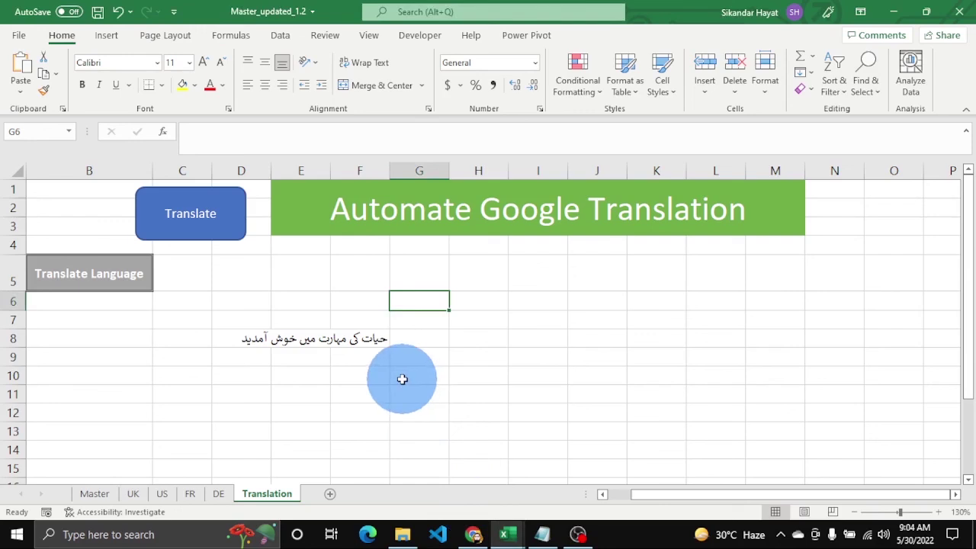